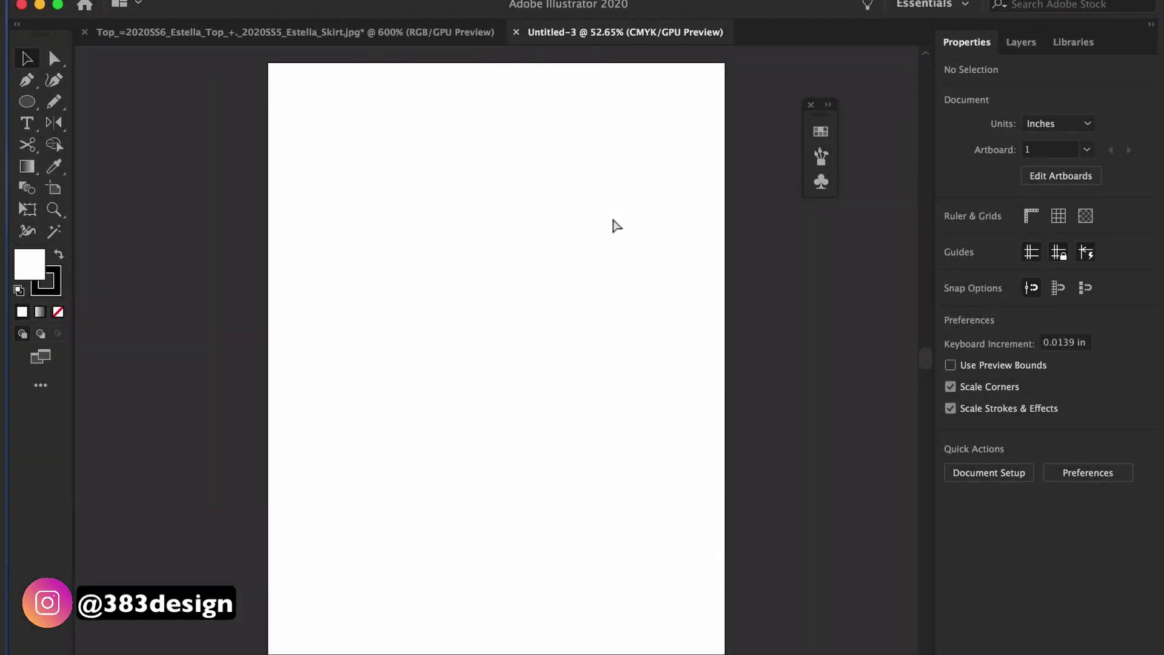
# Show the rulers and drag two horizontal guides down near the artboard's top
pyautogui.press('super+r')
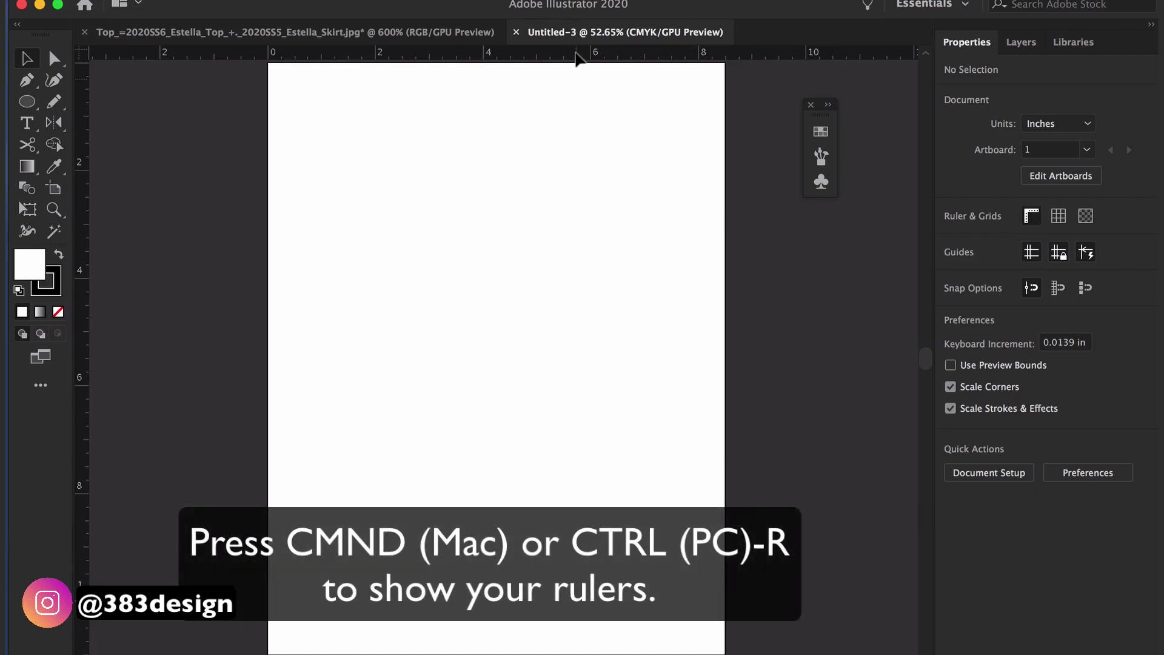
pyautogui.moveTo(576, 54); pyautogui.dragTo(578, 96)
pyautogui.moveTo(599, 56); pyautogui.dragTo(597, 150)
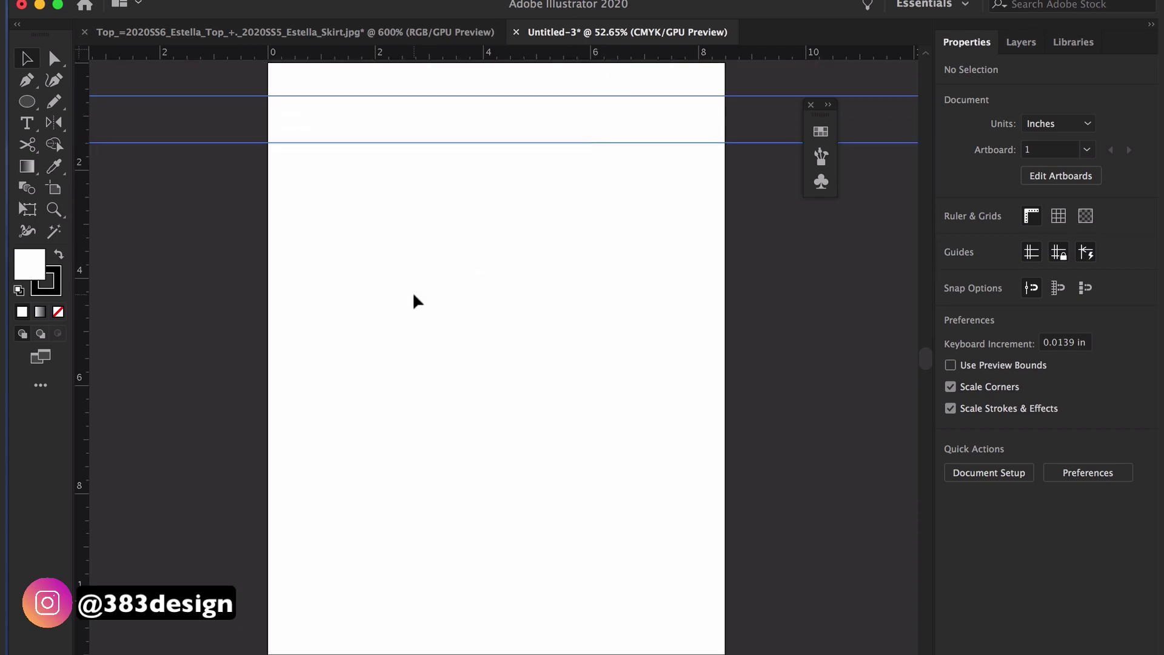
# Switch to the Pen tool with fill set to None and zoom to 100%
pyautogui.click(33, 85)
pyautogui.click(58, 313)
pyautogui.press('super+equal')
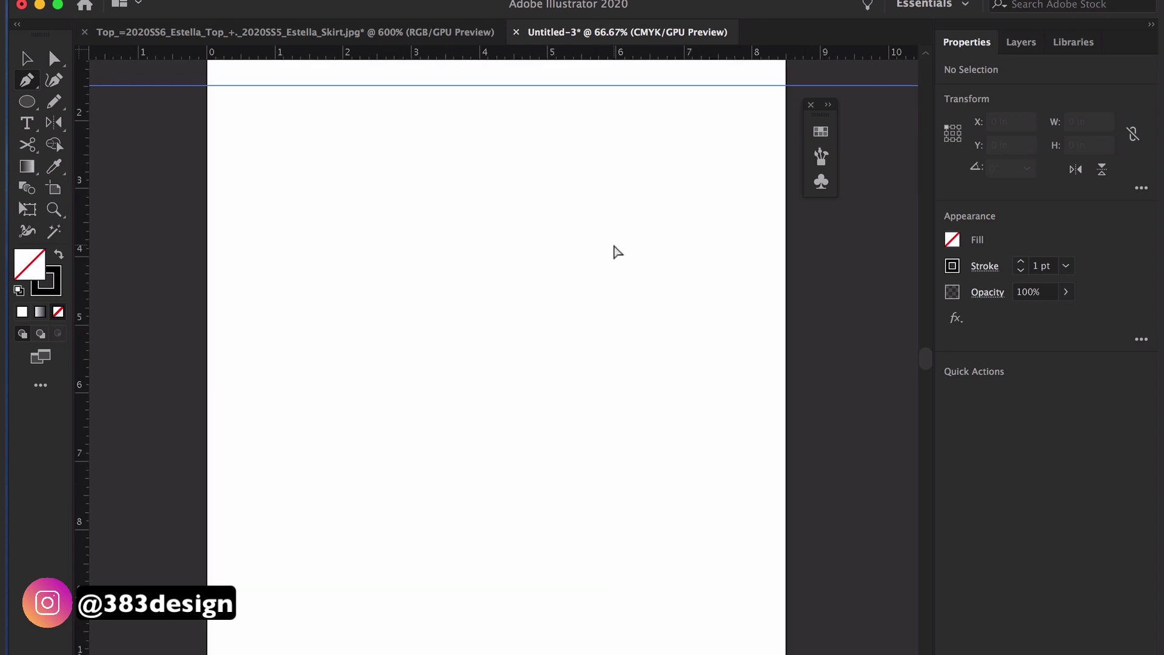
pyautogui.press('super+equal')
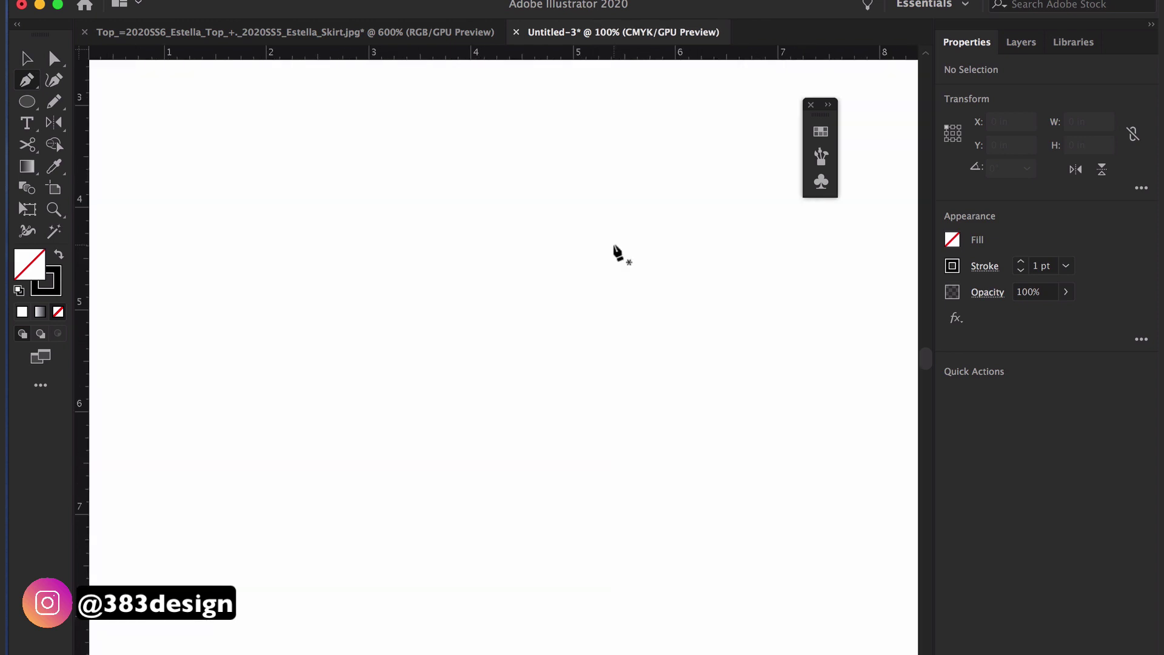
pyautogui.scroll(10, 615, 247)
pyautogui.scroll(-3, 615, 254)
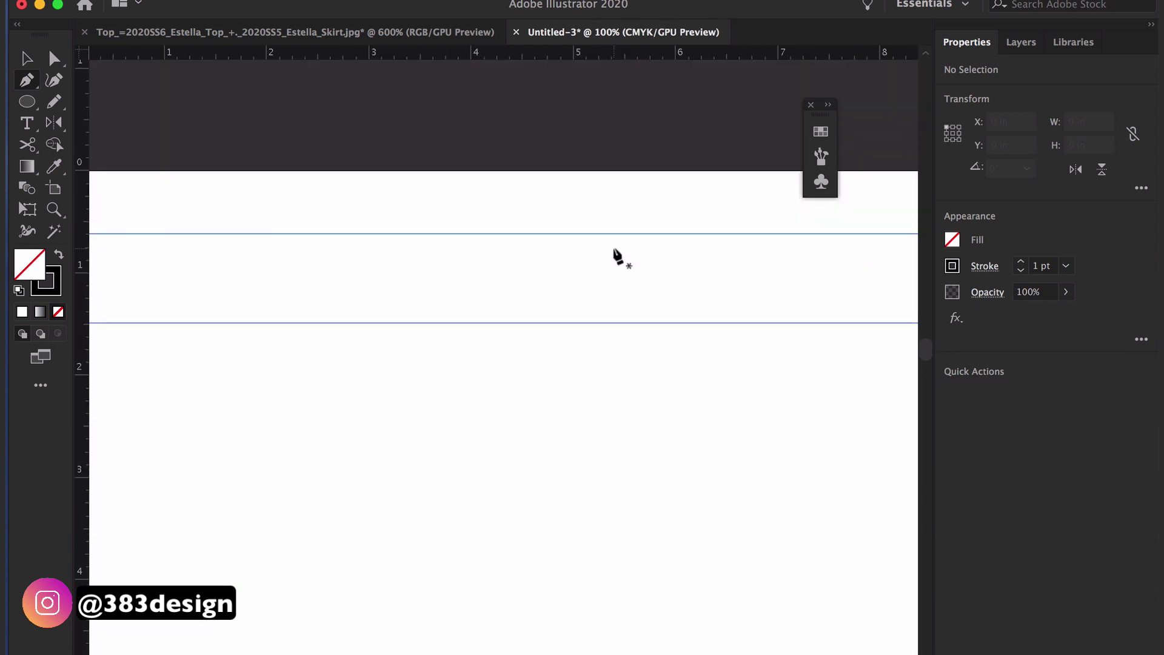
# Pen an unfilled bell-shaped ruffle arching between the upper and lower guides
pyautogui.click(401, 234)
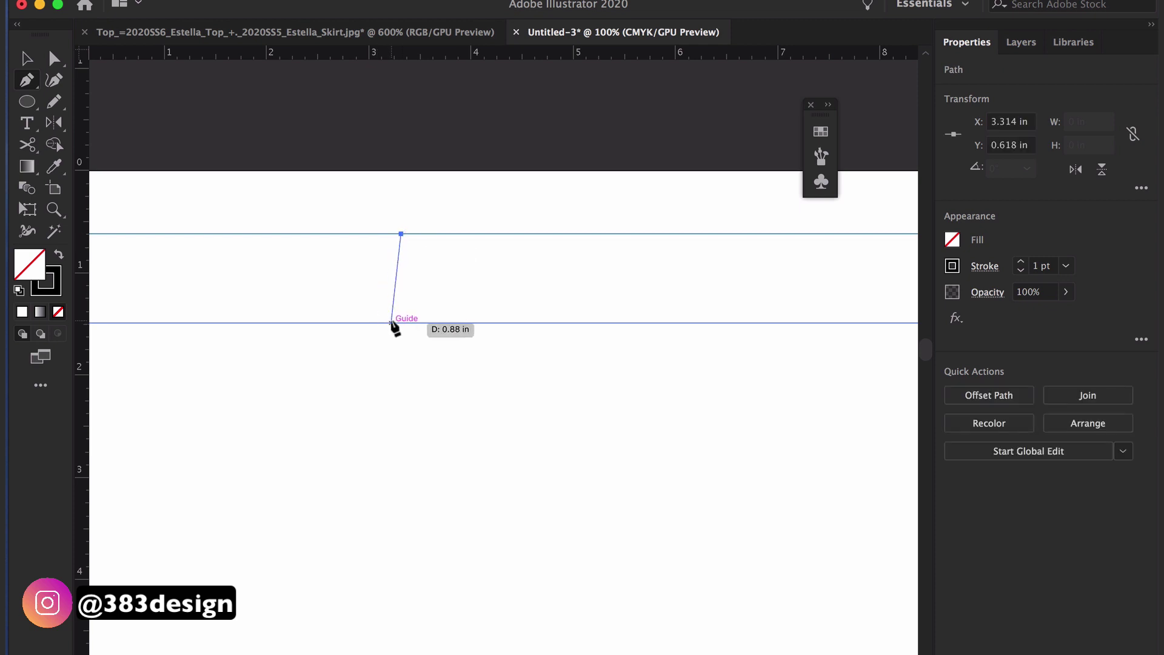
pyautogui.moveTo(383, 323); pyautogui.dragTo(387, 377)
pyautogui.click(382, 322)
pyautogui.moveTo(444, 323); pyautogui.dragTo(482, 315)
pyautogui.click(444, 322)
pyautogui.moveTo(431, 233); pyautogui.dragTo(412, 186)
pyautogui.click(30, 60)
pyautogui.click(384, 234)
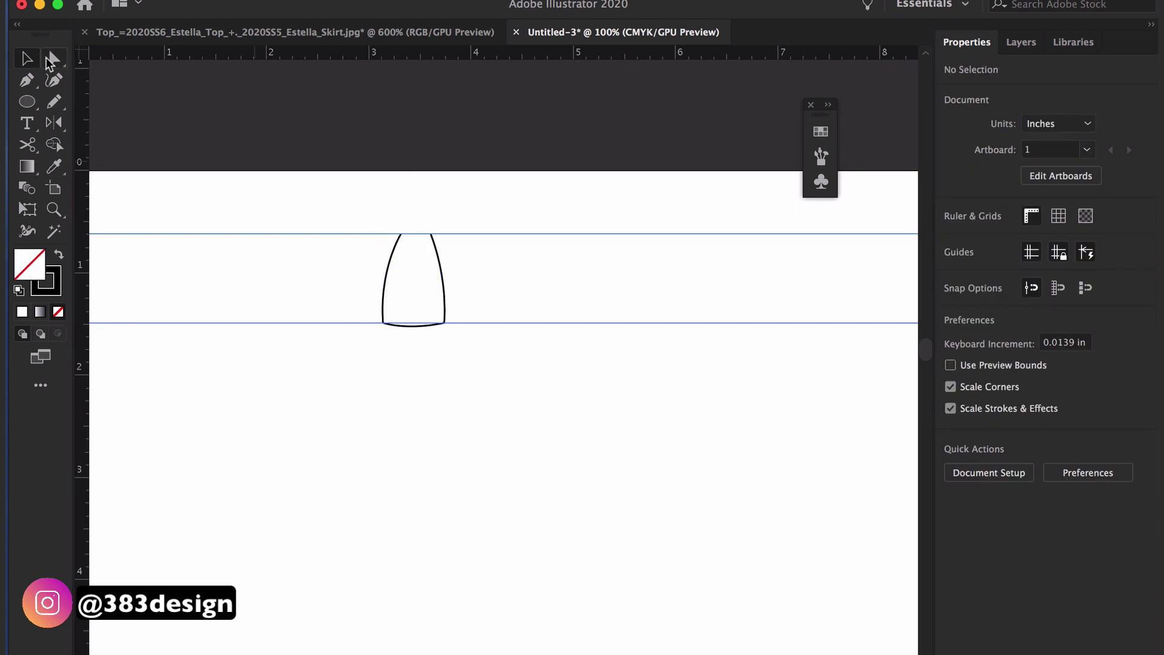
# Draw a small curved wave trailing right from the ruffle's right side
pyautogui.press('p')
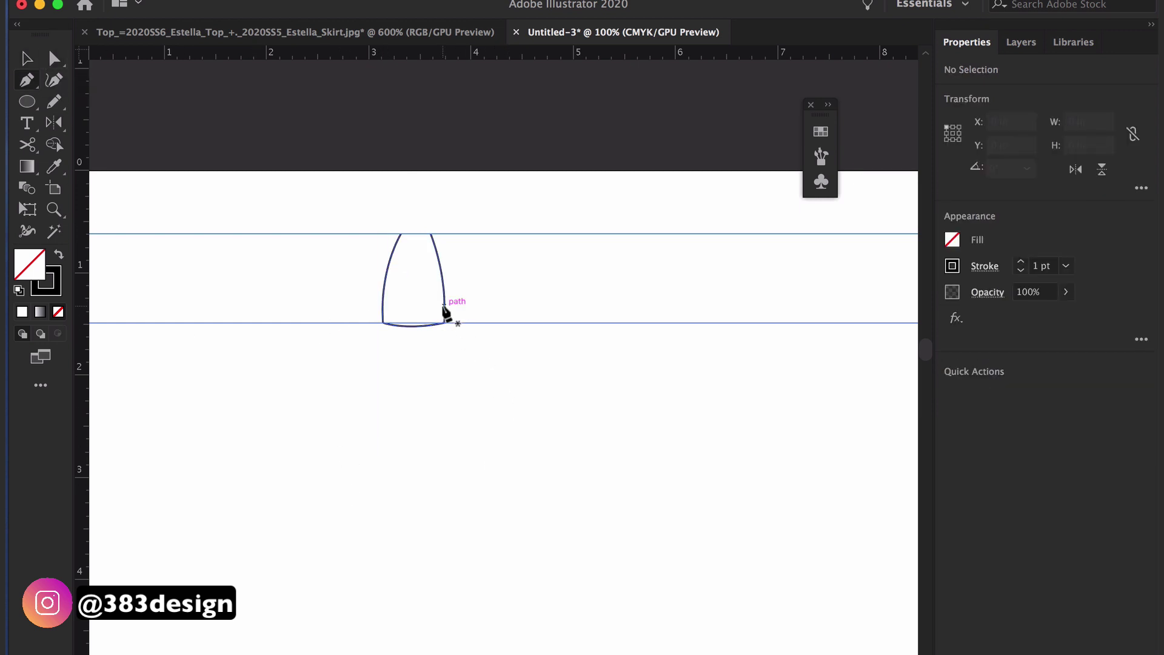
pyautogui.click(444, 305)
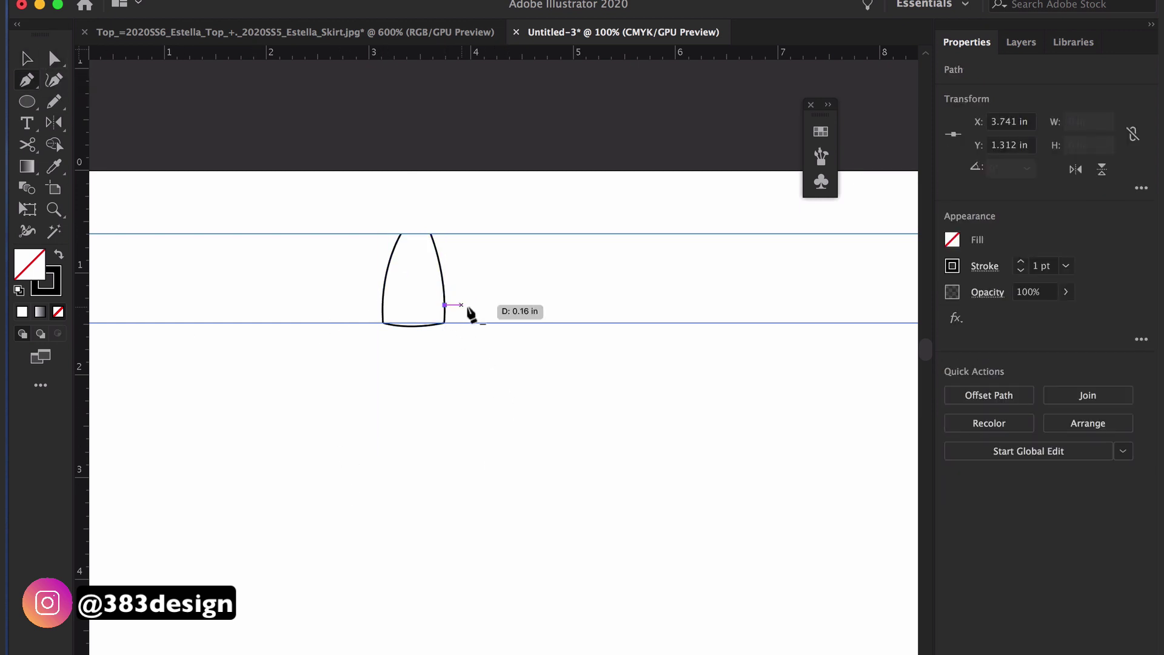
pyautogui.moveTo(490, 305); pyautogui.dragTo(508, 320)
pyautogui.press('v')
pyautogui.click(176, 176)
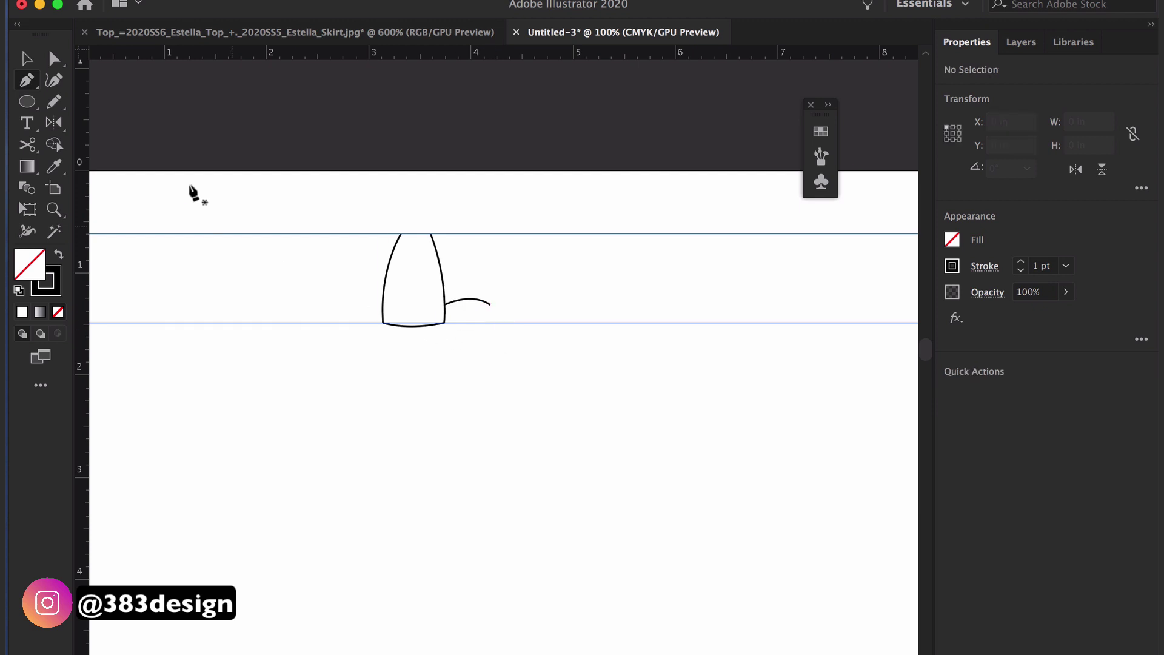
# Alt-drag the ruffle and its wave twice to make a row of three
pyautogui.click(442, 260)
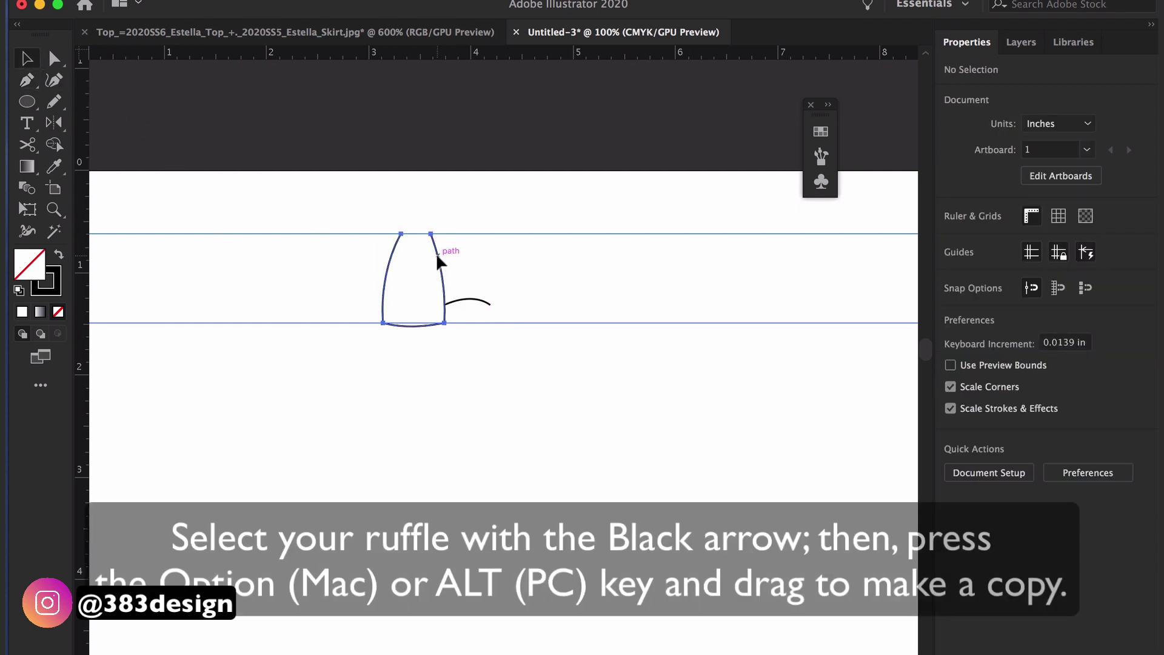
pyautogui.moveTo(442, 261); pyautogui.dragTo(544, 279)
pyautogui.moveTo(463, 302); pyautogui.dragTo(569, 315)
# Pencil tapered fold marks along the ruffle tops using Width Profile 1
pyautogui.press('super+equal')
pyautogui.press('n')
pyautogui.moveTo(295, 281)
pyautogui.mouseDown()
pyautogui.moveTo(292, 308)
pyautogui.moveTo(304, 281)
pyautogui.mouseUp()
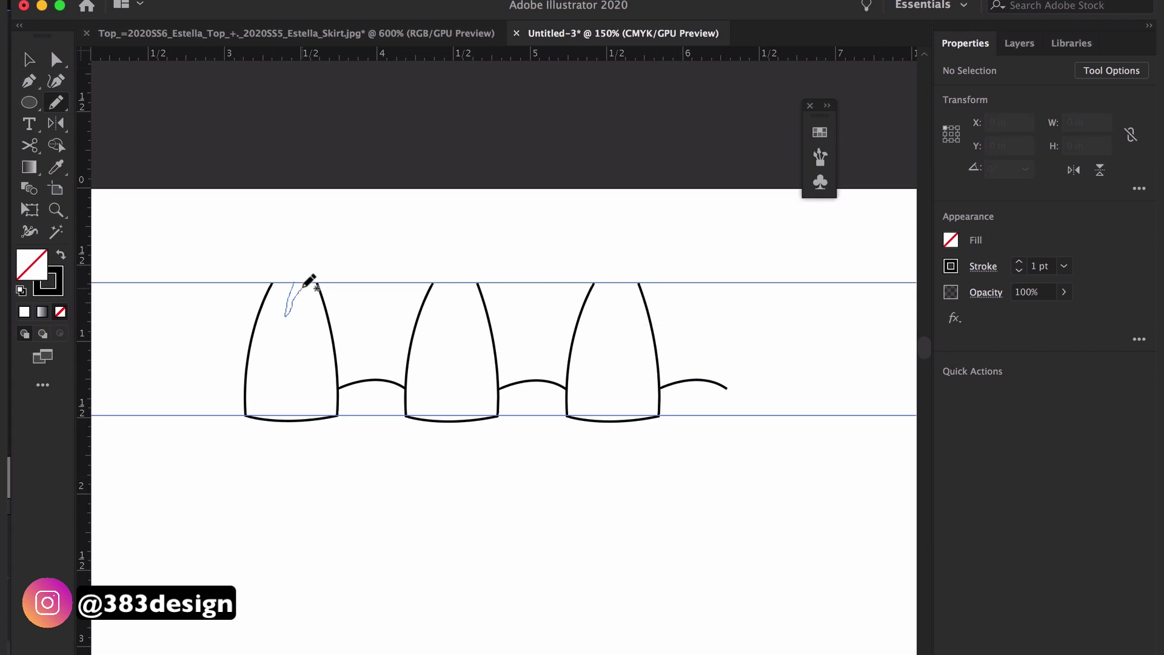
pyautogui.click(983, 267)
pyautogui.click(893, 544)
pyautogui.click(906, 372)
pyautogui.moveTo(523, 279); pyautogui.dragTo(514, 299)
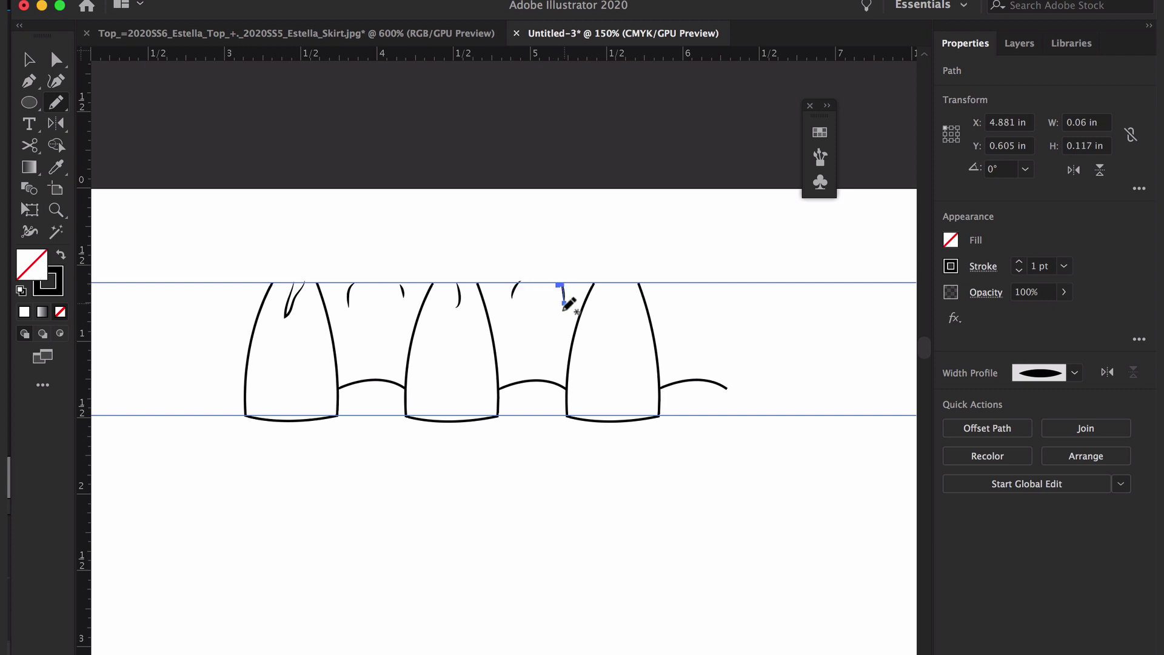
pyautogui.keyDown('super'); pyautogui.click(573, 276); pyautogui.keyUp('super')
pyautogui.keyDown('super'); pyautogui.click(621, 374); pyautogui.keyUp('super')
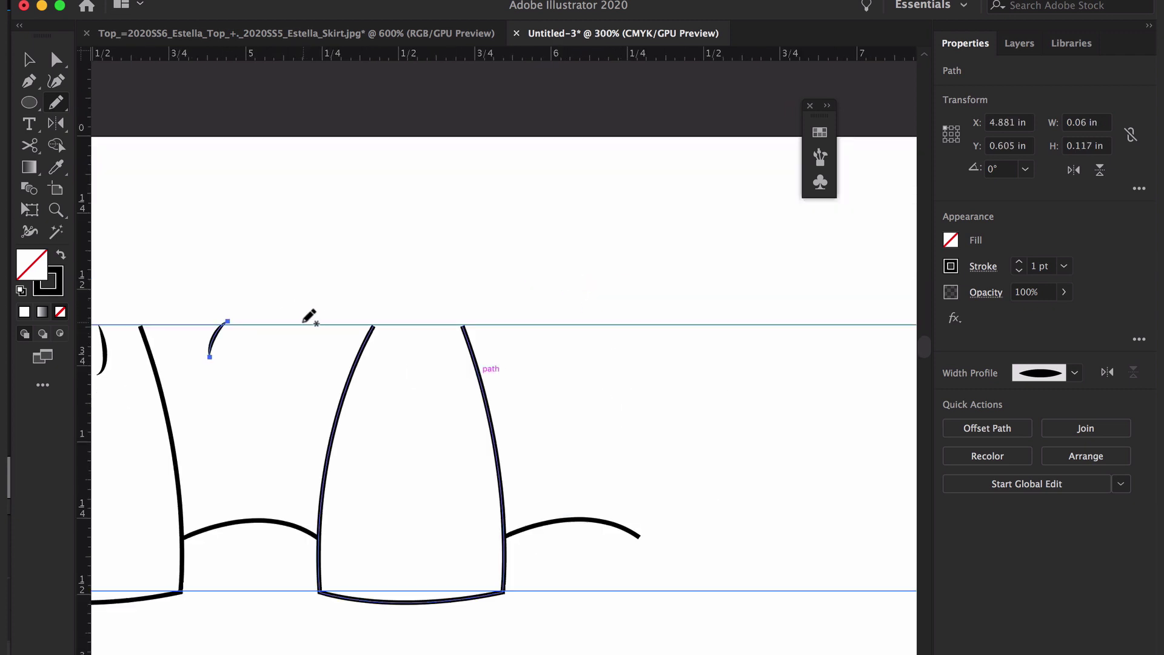
pyautogui.moveTo(300, 326); pyautogui.dragTo(306, 359)
pyautogui.moveTo(405, 325)
pyautogui.mouseDown()
pyautogui.moveTo(406, 368)
pyautogui.moveTo(418, 322)
pyautogui.mouseUp()
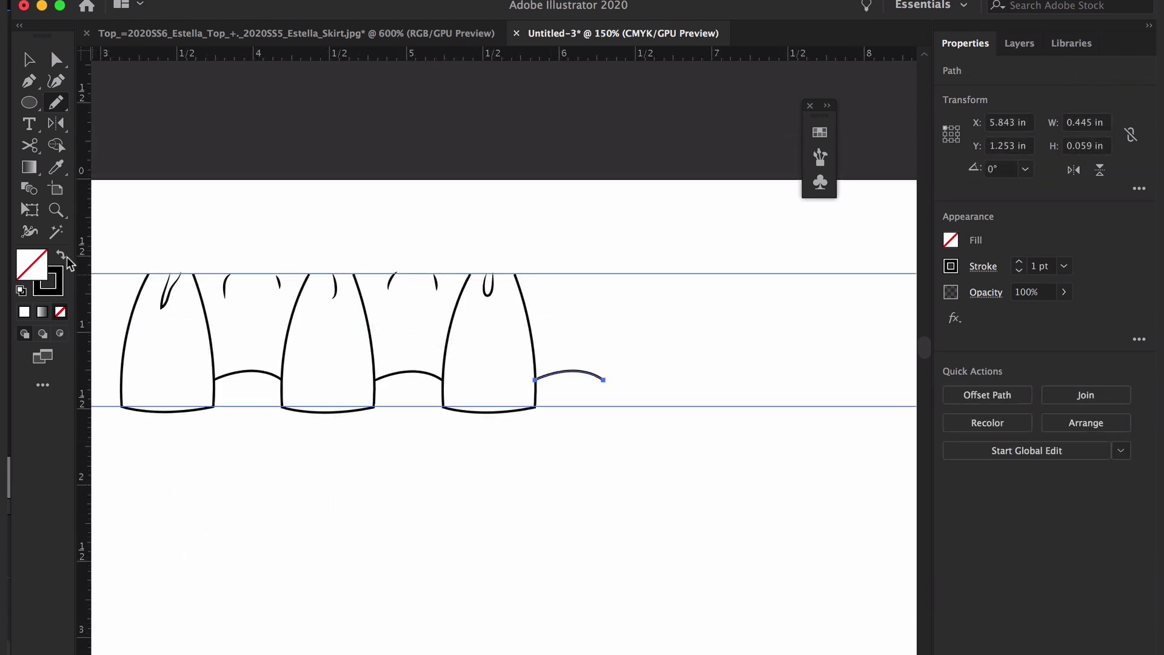
# Scissor-cut the last trailing wave and move the cut piece to the row's left end
pyautogui.click(34, 143)
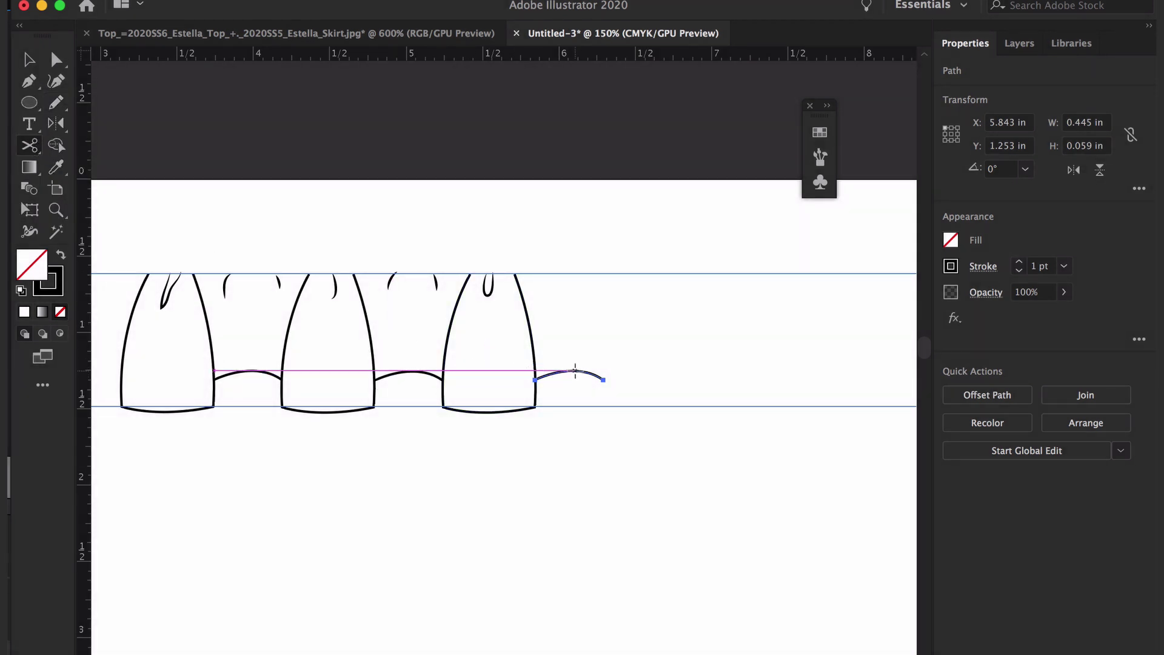
pyautogui.click(575, 371)
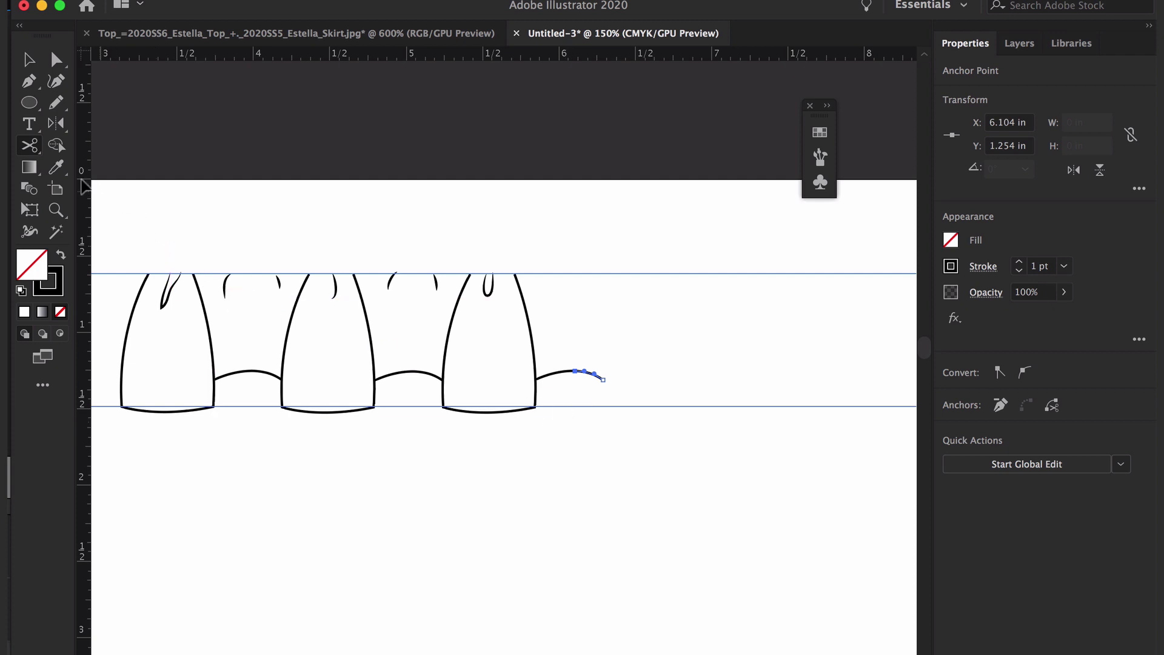
pyautogui.press('v')
pyautogui.click(629, 457)
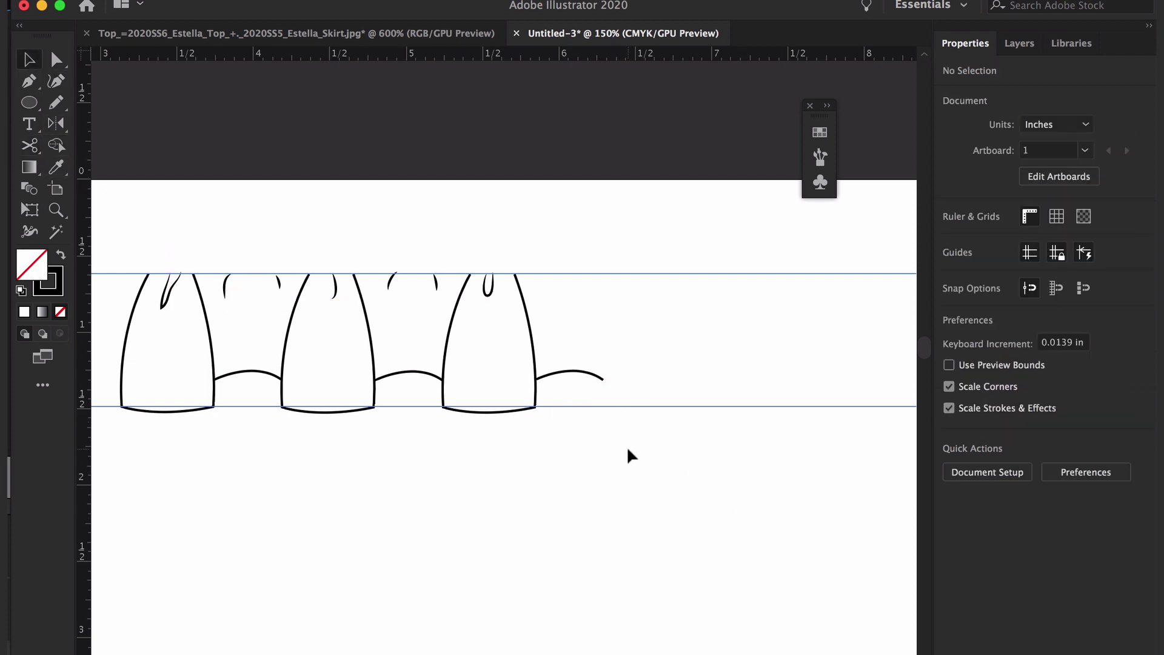
pyautogui.moveTo(671, 463); pyautogui.dragTo(806, 487)
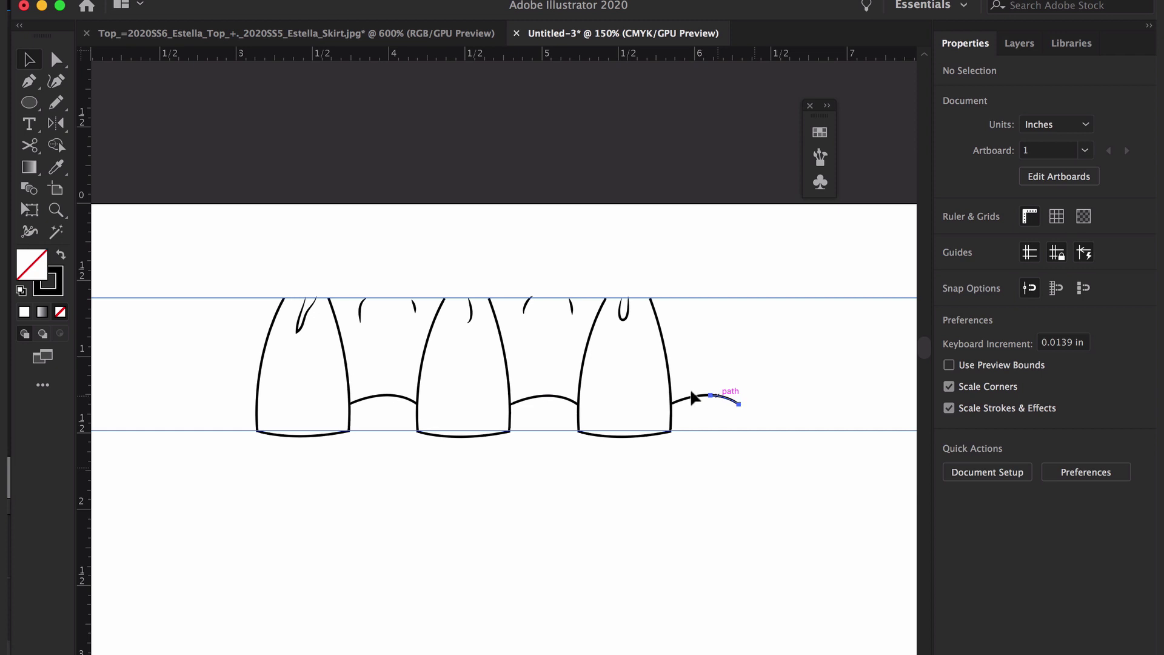
pyautogui.moveTo(663, 395); pyautogui.dragTo(237, 399)
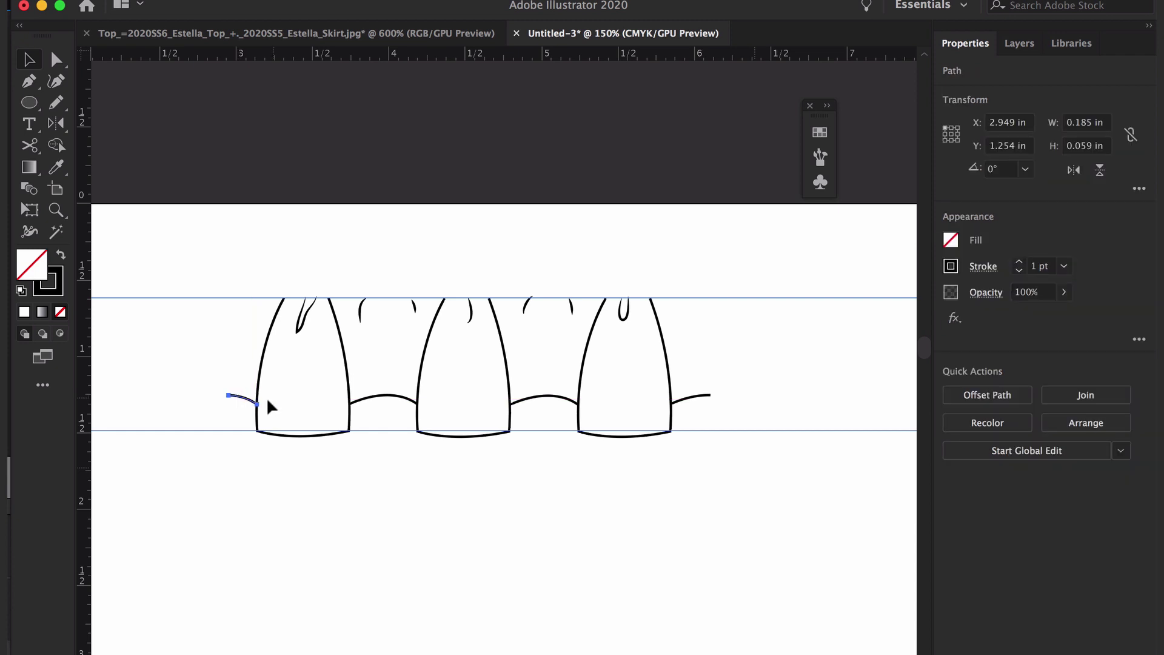
# Select all ruffle artwork and save it as a new Pattern Brush named 'ruffle bru'
pyautogui.scroll(-2, 238, 364)
pyautogui.hscroll(-2, 238, 364)
pyautogui.click(431, 475)
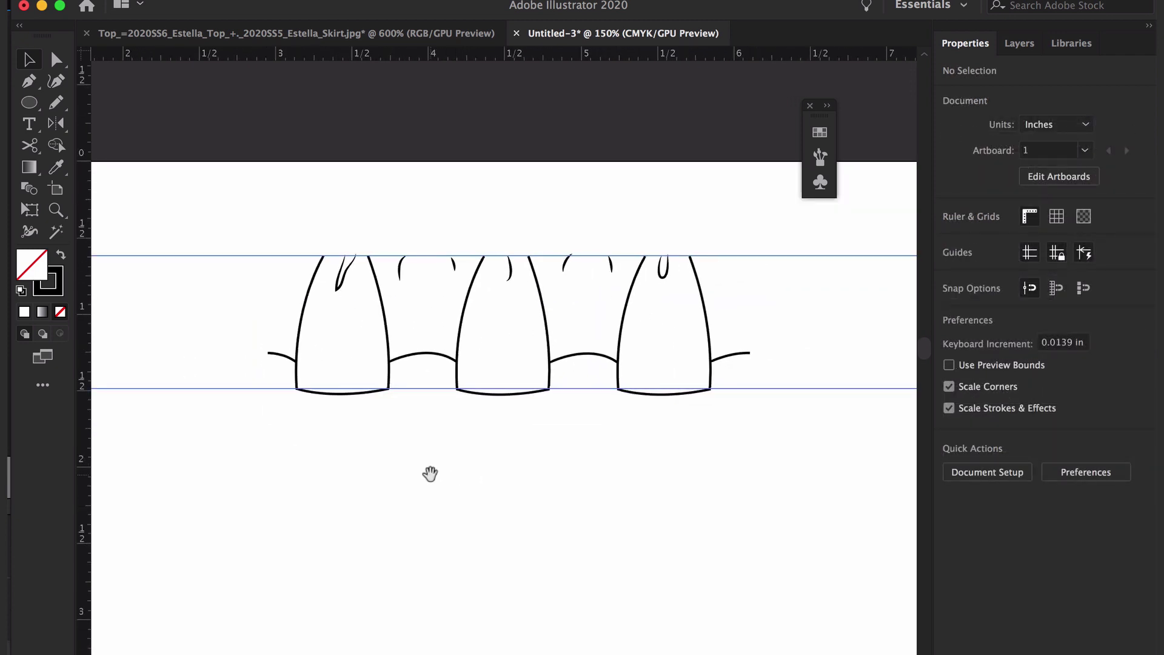
pyautogui.moveTo(249, 237); pyautogui.dragTo(801, 523)
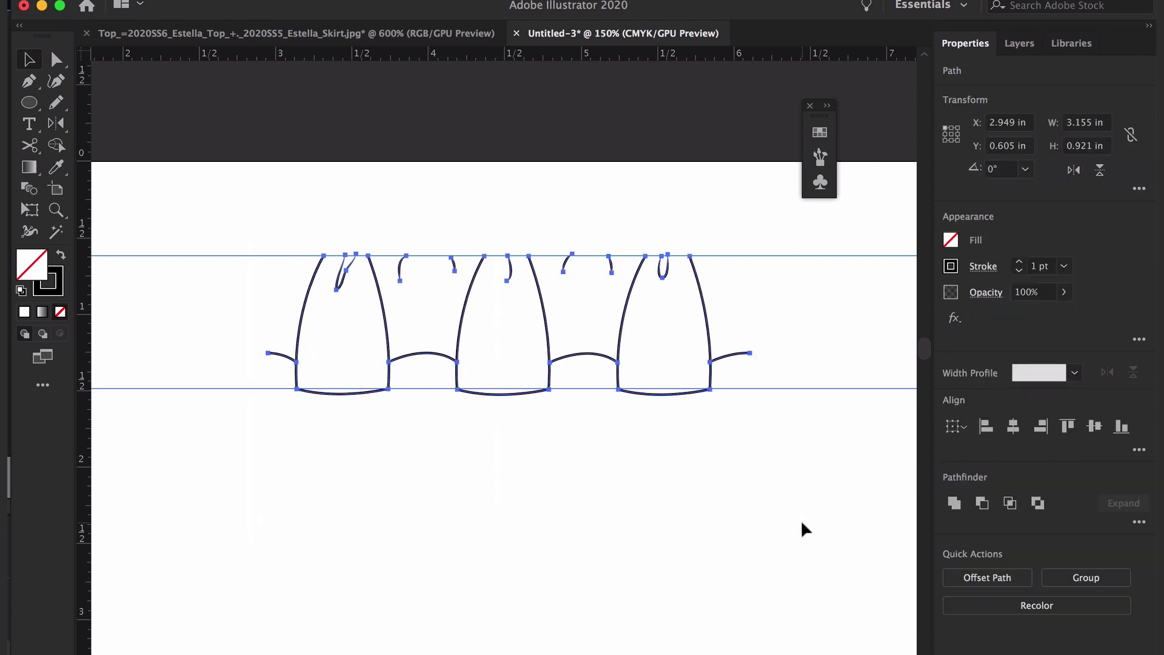
pyautogui.click(820, 156)
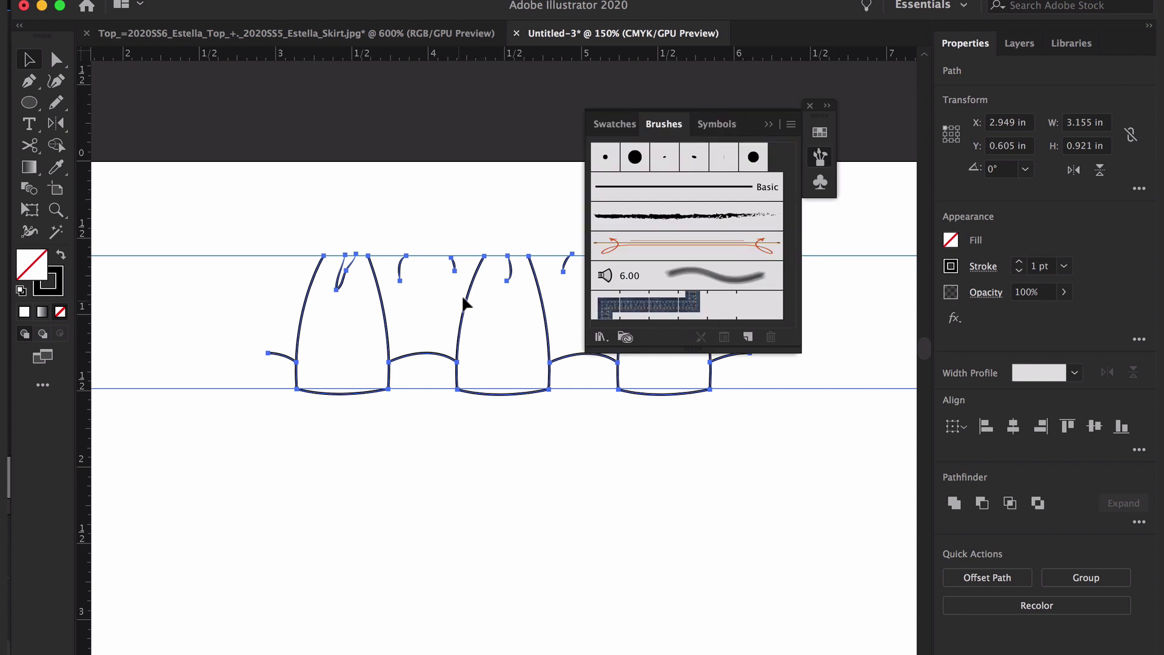
pyautogui.moveTo(488, 308)
pyautogui.mouseDown()
pyautogui.moveTo(520, 297)
pyautogui.moveTo(624, 326)
pyautogui.mouseUp()
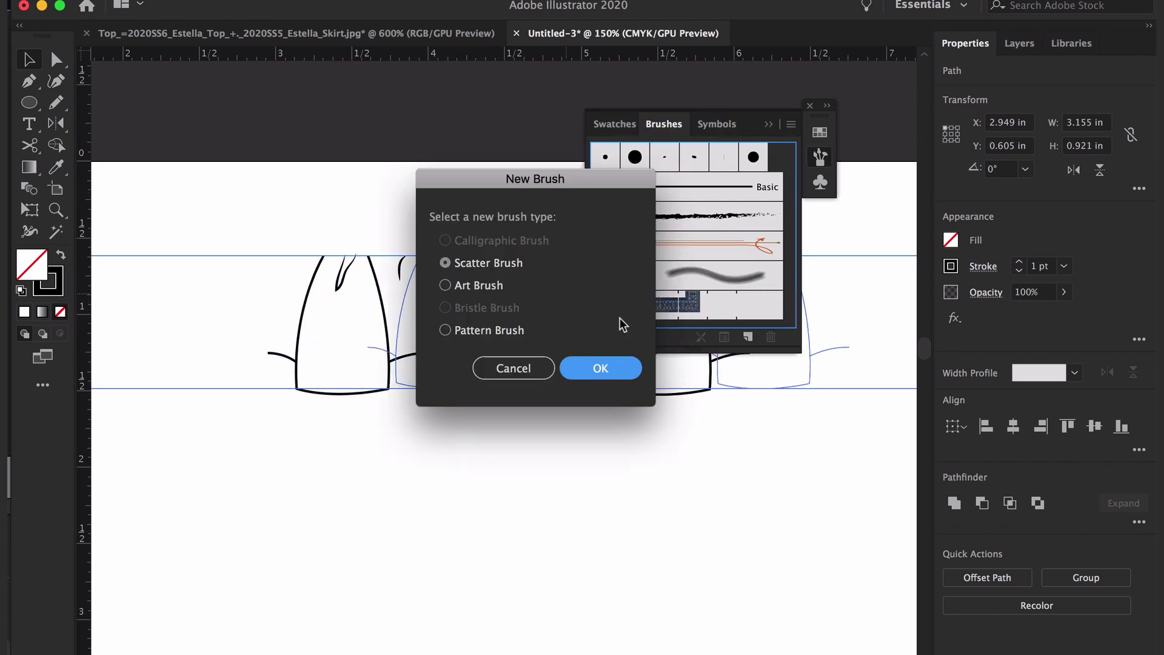
pyautogui.click(479, 331)
pyautogui.click(600, 370)
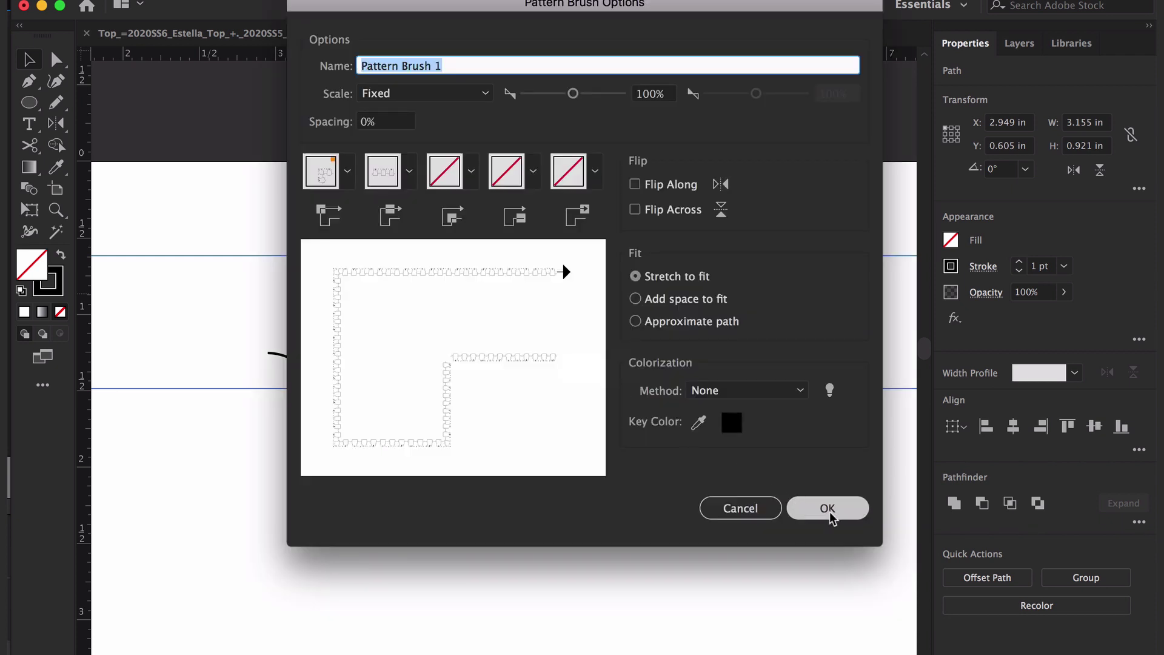
pyautogui.write('ruffle bru')
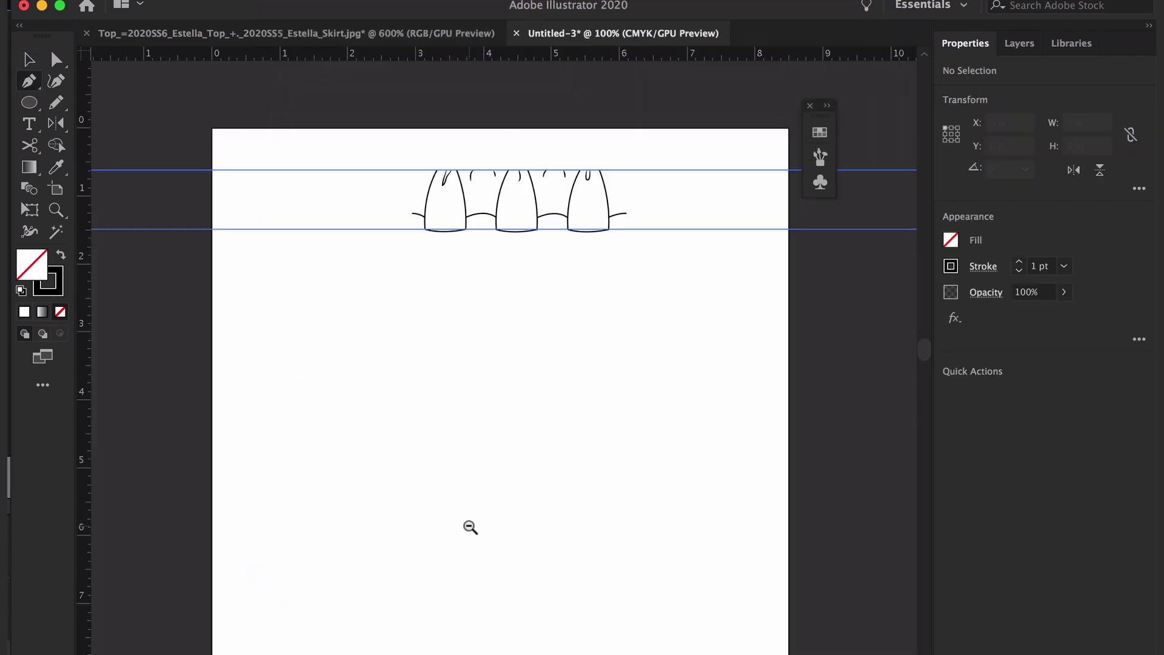
# Draw a straight line and paint it with the ruffle brush at 0.5 pt stroke
pyautogui.click(231, 402)
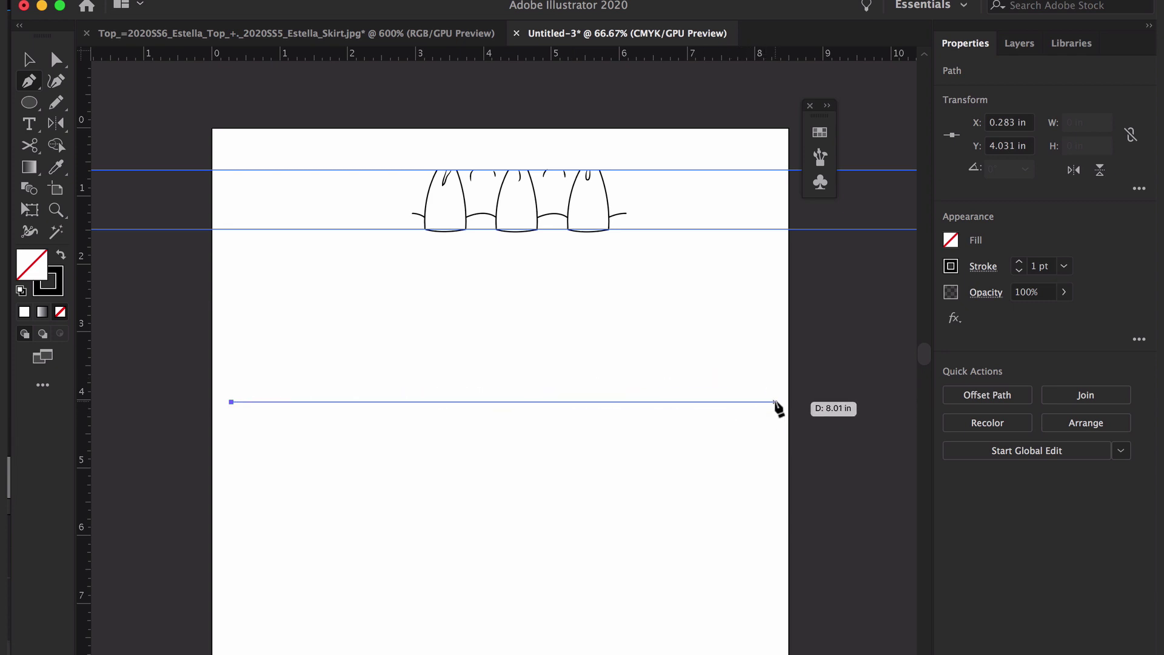
pyautogui.click(776, 402)
pyautogui.click(820, 156)
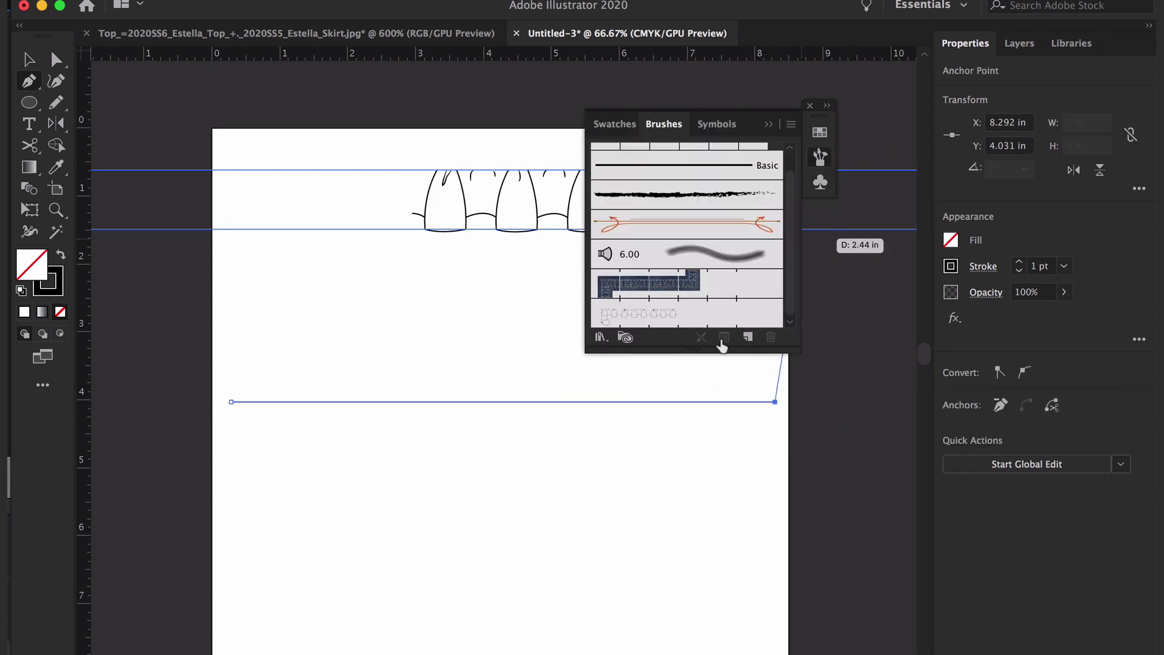
pyautogui.click(679, 315)
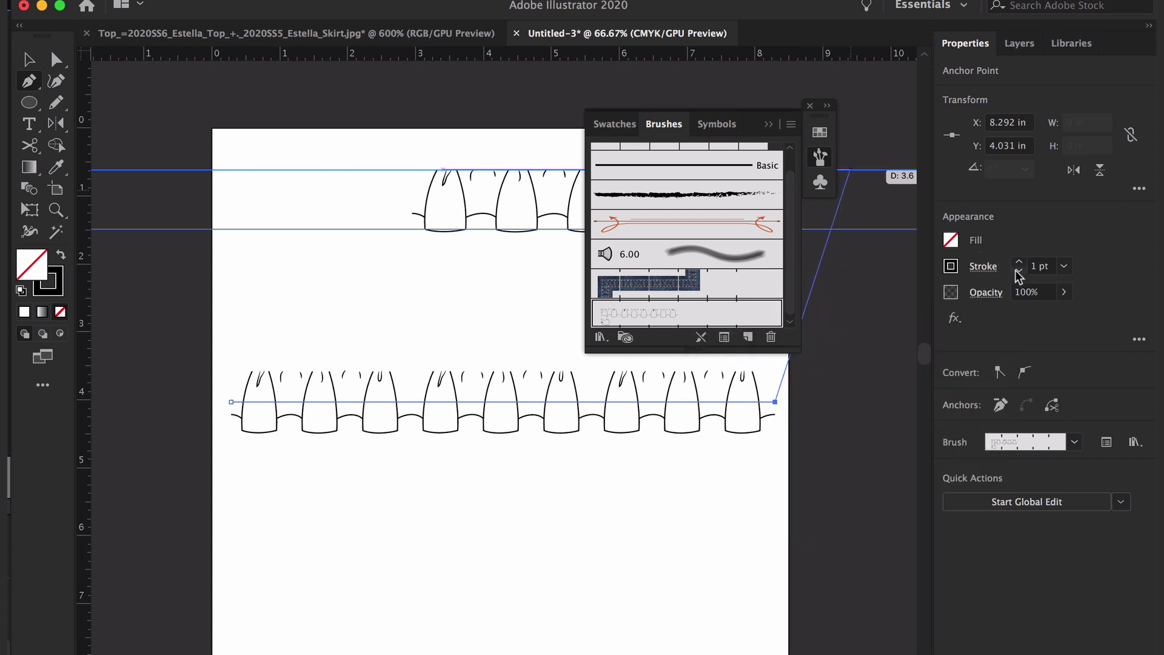
pyautogui.click(1019, 271)
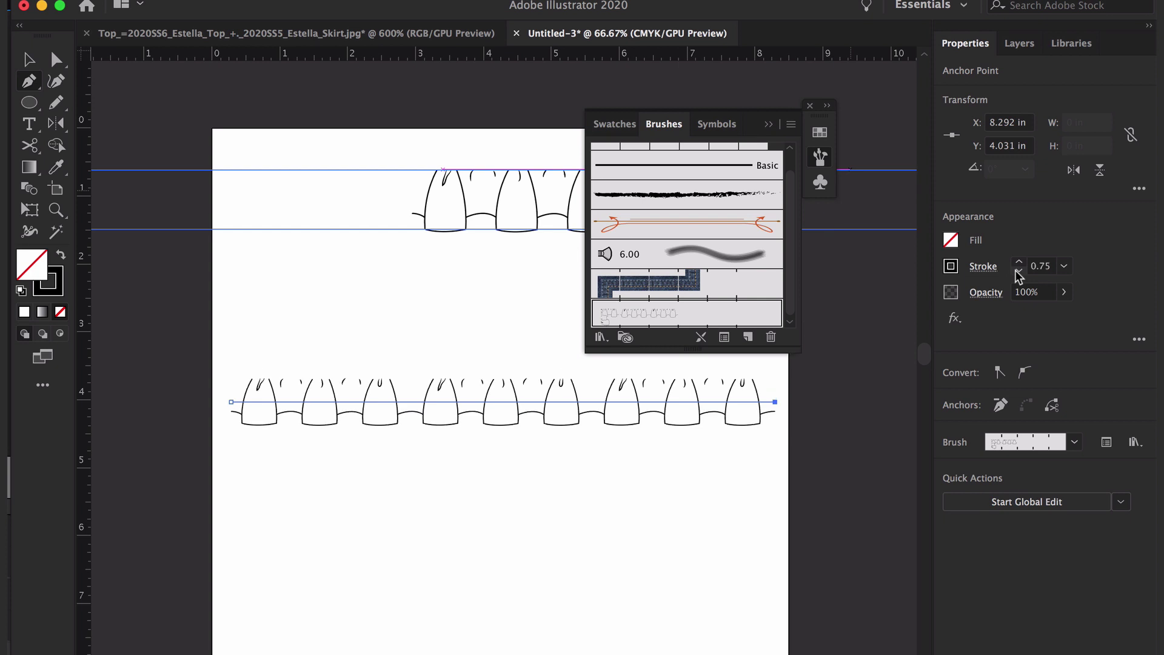
pyautogui.click(1018, 271)
# Zoom in and drag the brushed path's right and left end anchors inward
pyautogui.keyDown('super'); pyautogui.click(490, 435); pyautogui.keyUp('super')
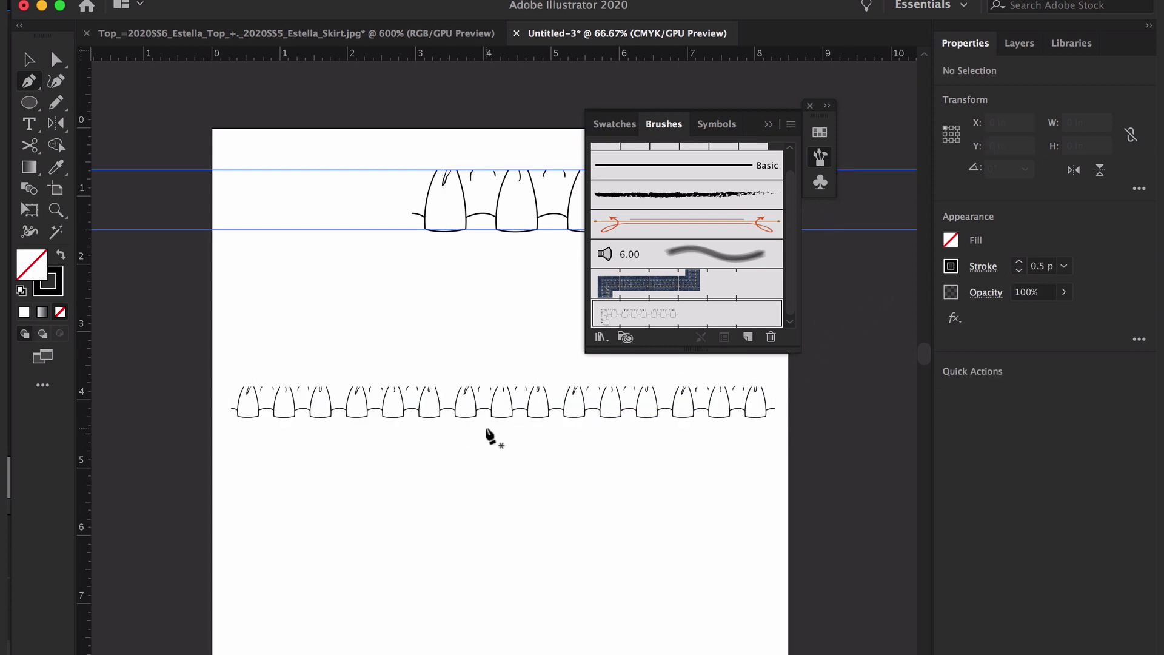
pyautogui.click(768, 129)
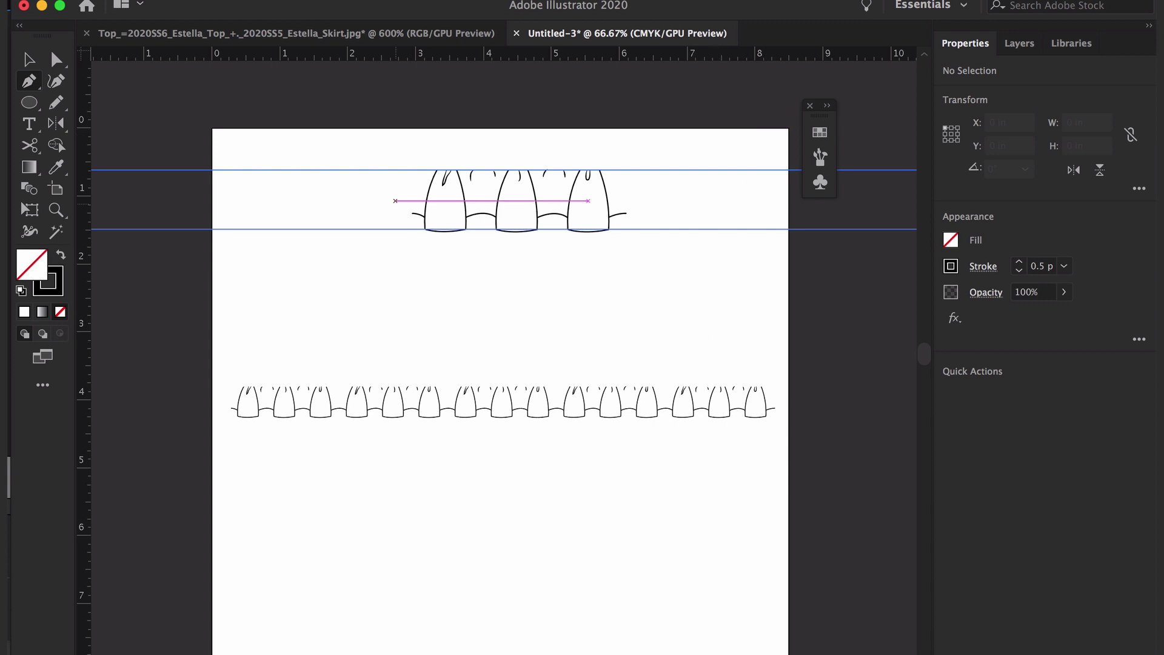
pyautogui.press('v')
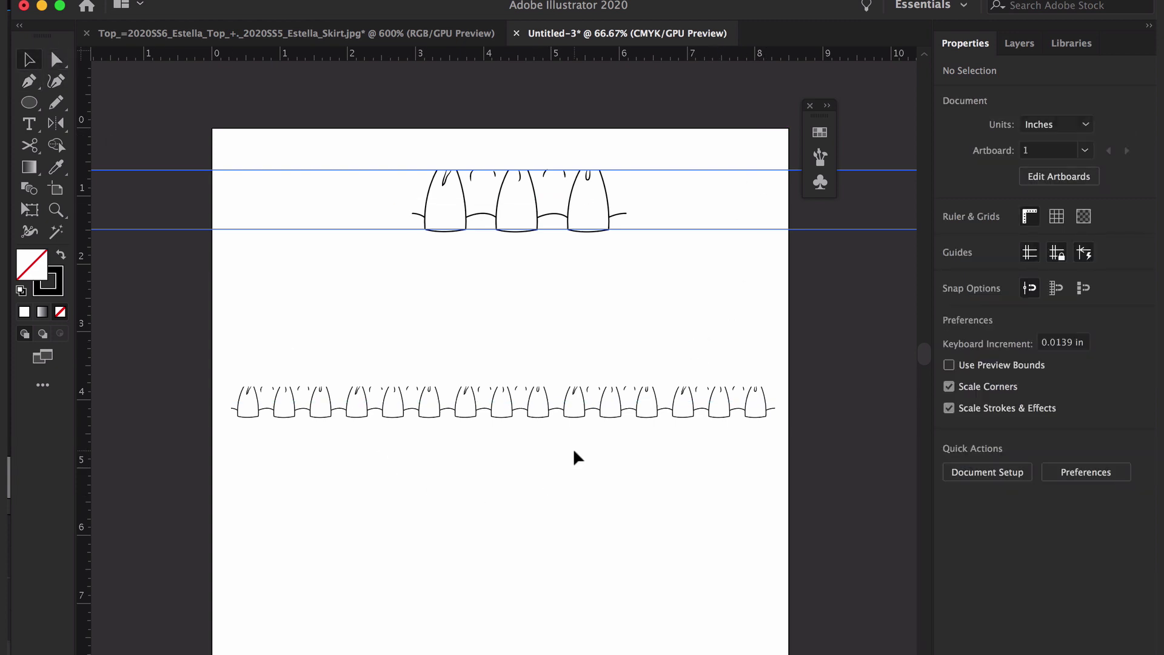
pyautogui.keyDown('super'); pyautogui.click(574, 450); pyautogui.keyUp('super')
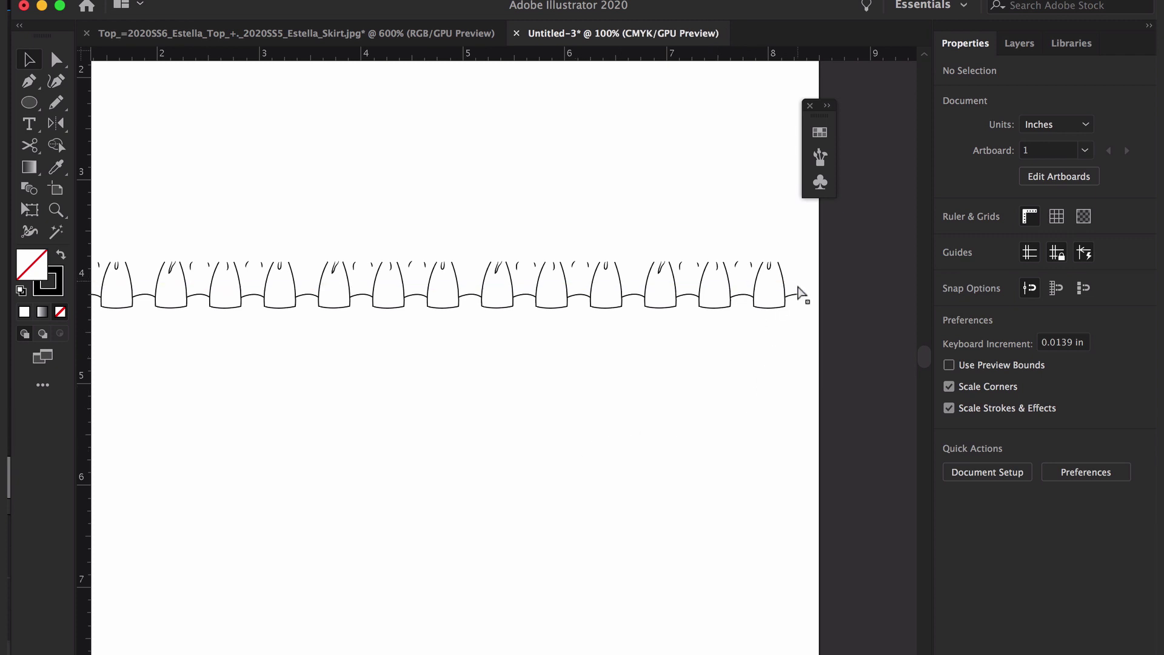
pyautogui.moveTo(798, 287); pyautogui.dragTo(713, 286)
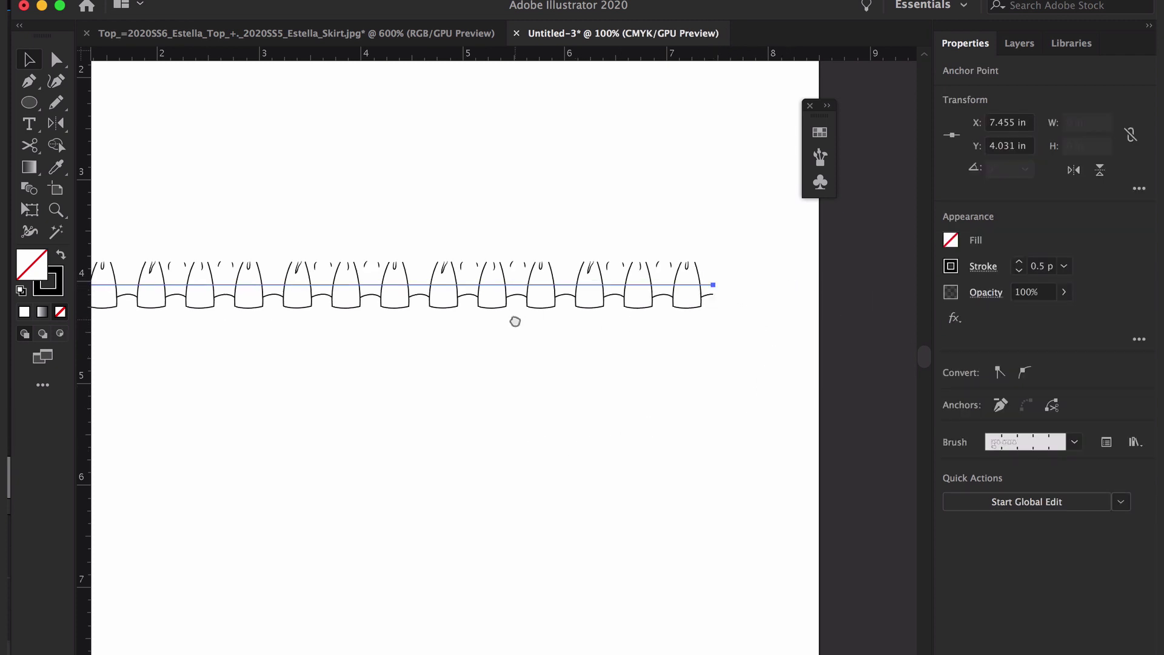
pyautogui.moveTo(528, 328); pyautogui.dragTo(772, 419)
pyautogui.moveTo(279, 384); pyautogui.dragTo(372, 386)
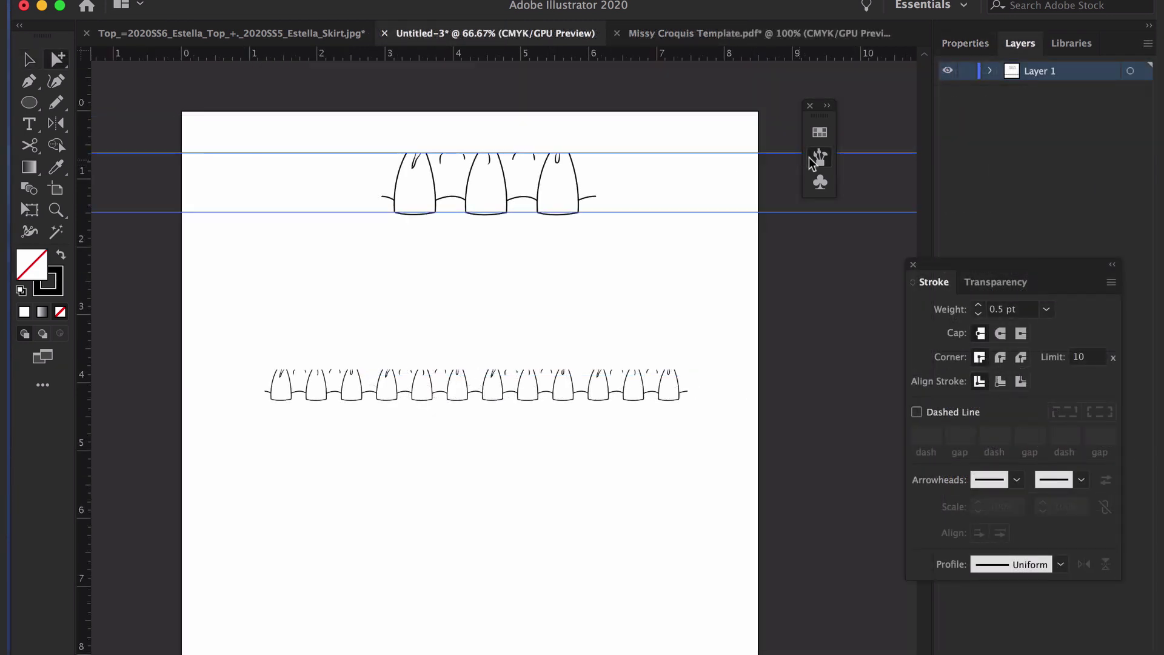
# Drag the ruffle brush's artwork onto the artboard and move it right and down
pyautogui.click(820, 157)
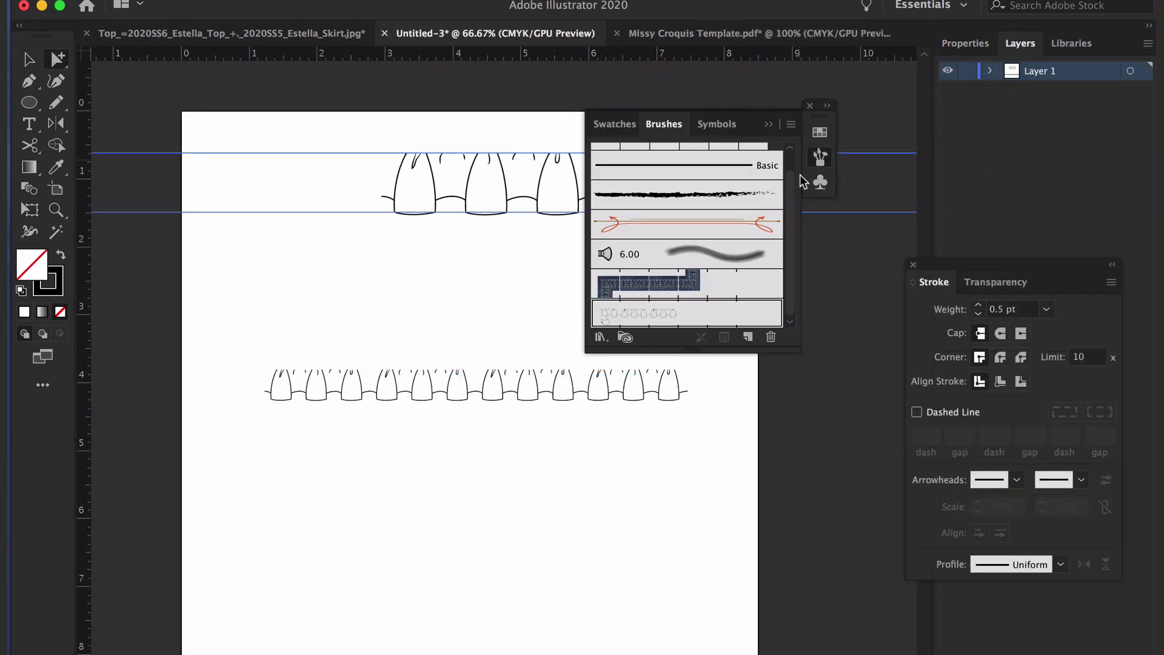
pyautogui.scroll(-1, 704, 308)
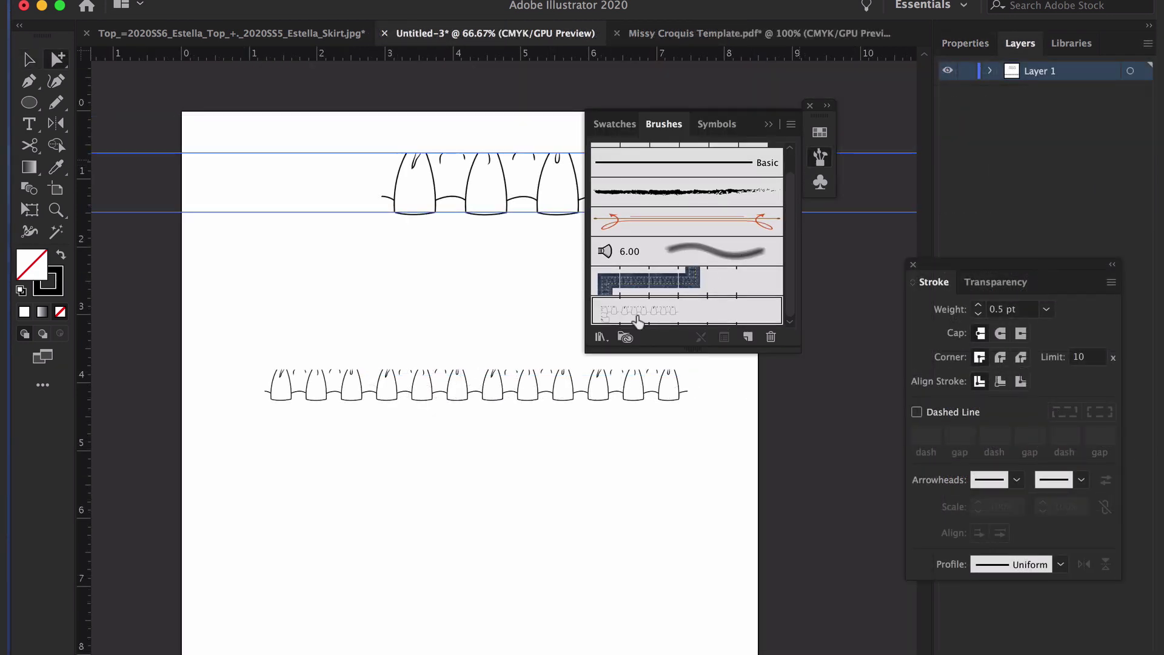
pyautogui.moveTo(638, 322); pyautogui.dragTo(288, 251)
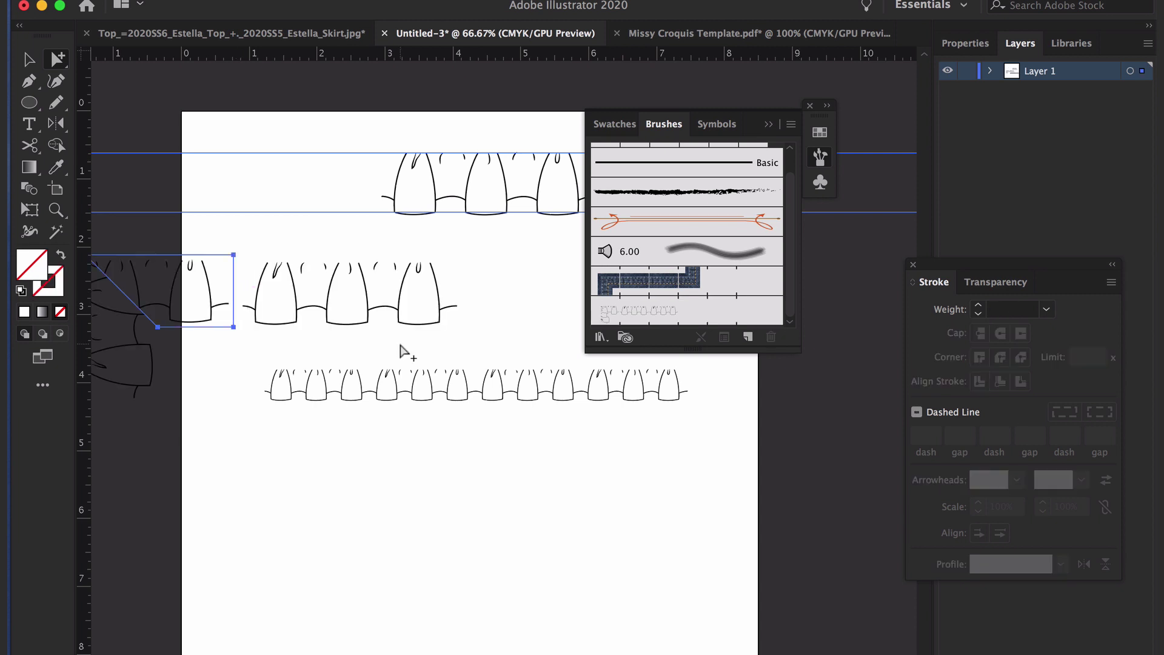
pyautogui.click(34, 56)
pyautogui.click(151, 106)
pyautogui.moveTo(300, 307); pyautogui.dragTo(377, 321)
# Ungroup the brush artwork, delete the leftover left piece, and ungroup the ruffle row again
pyautogui.rightClick(377, 325)
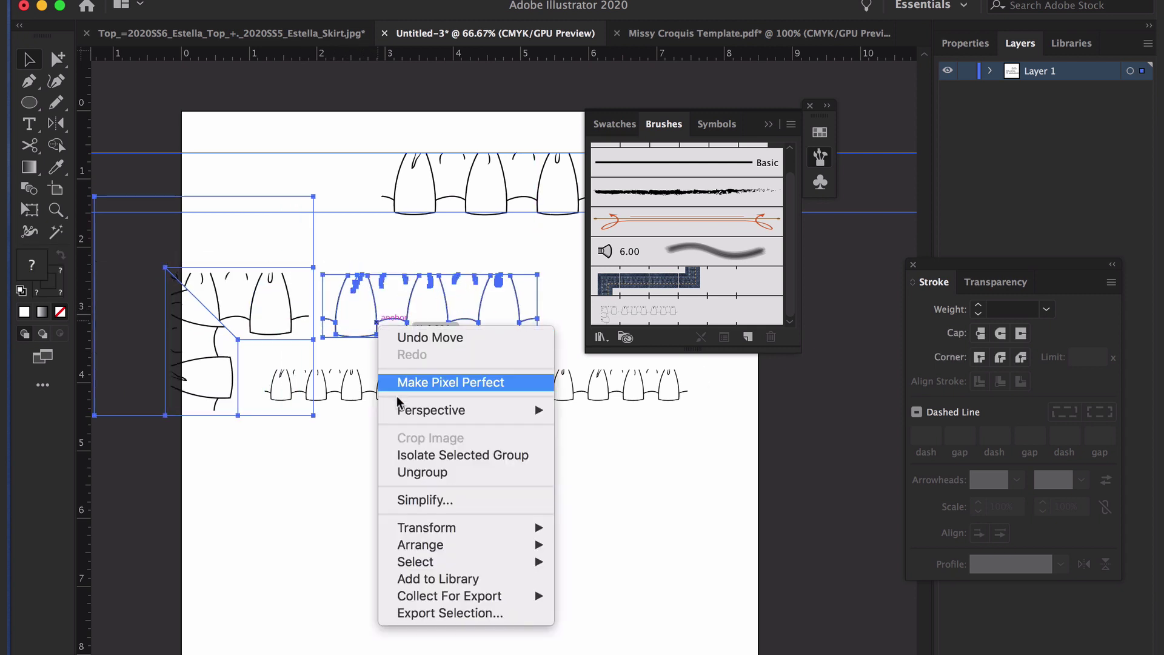
pyautogui.click(412, 472)
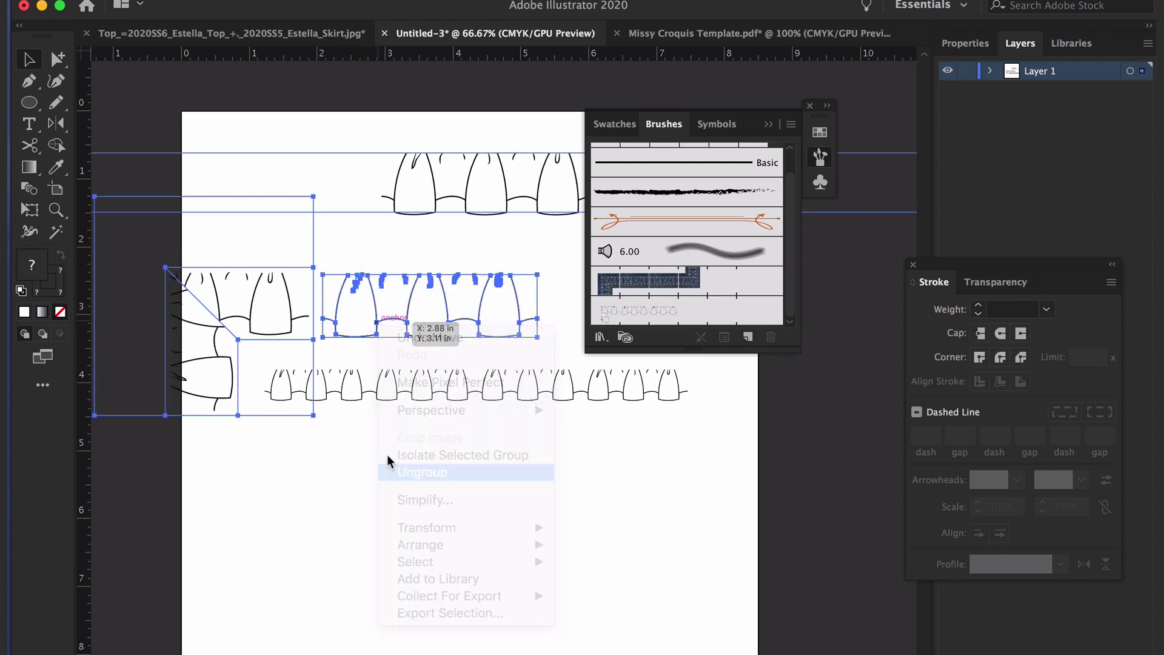
pyautogui.click(363, 238)
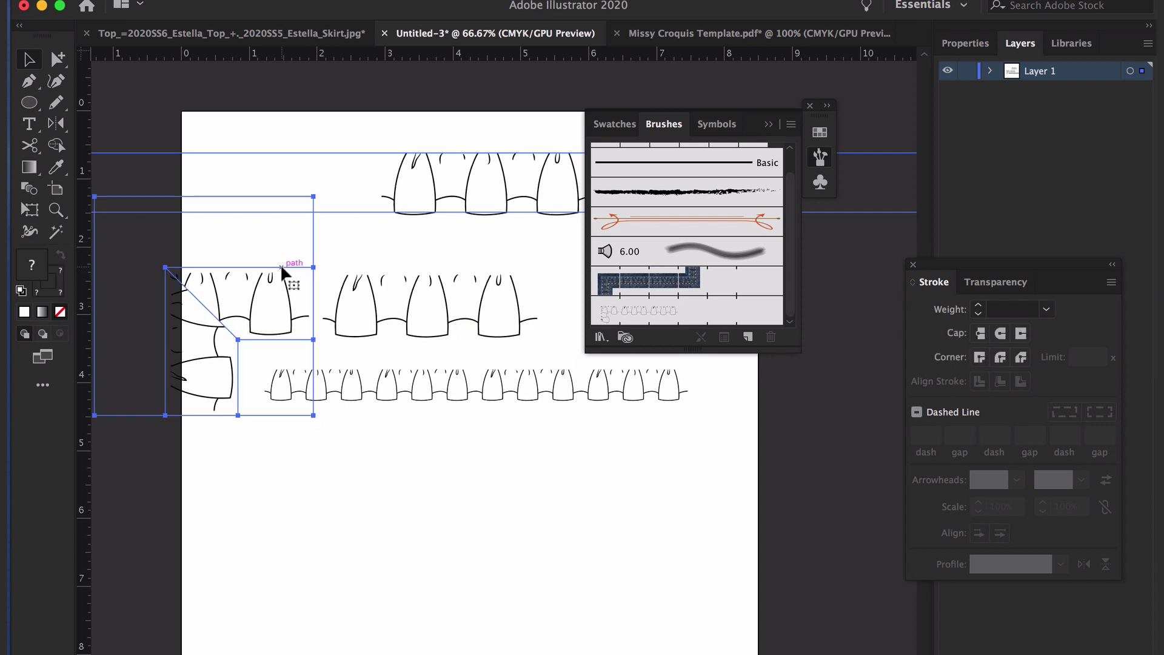
pyautogui.press('Delete')
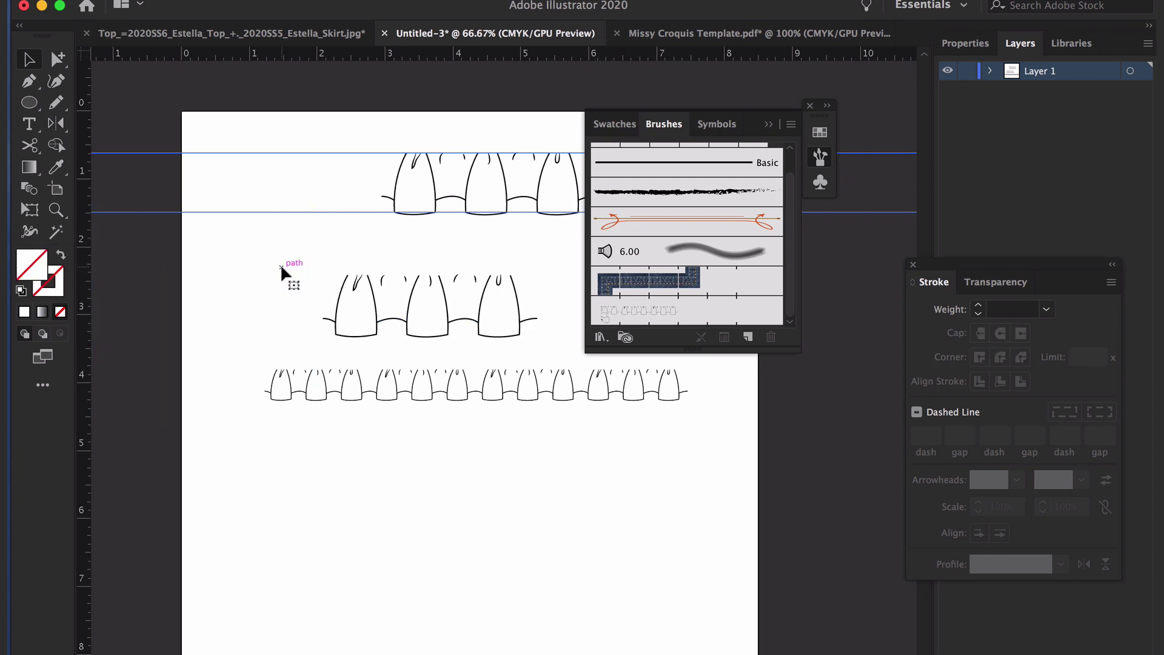
pyautogui.click(371, 282)
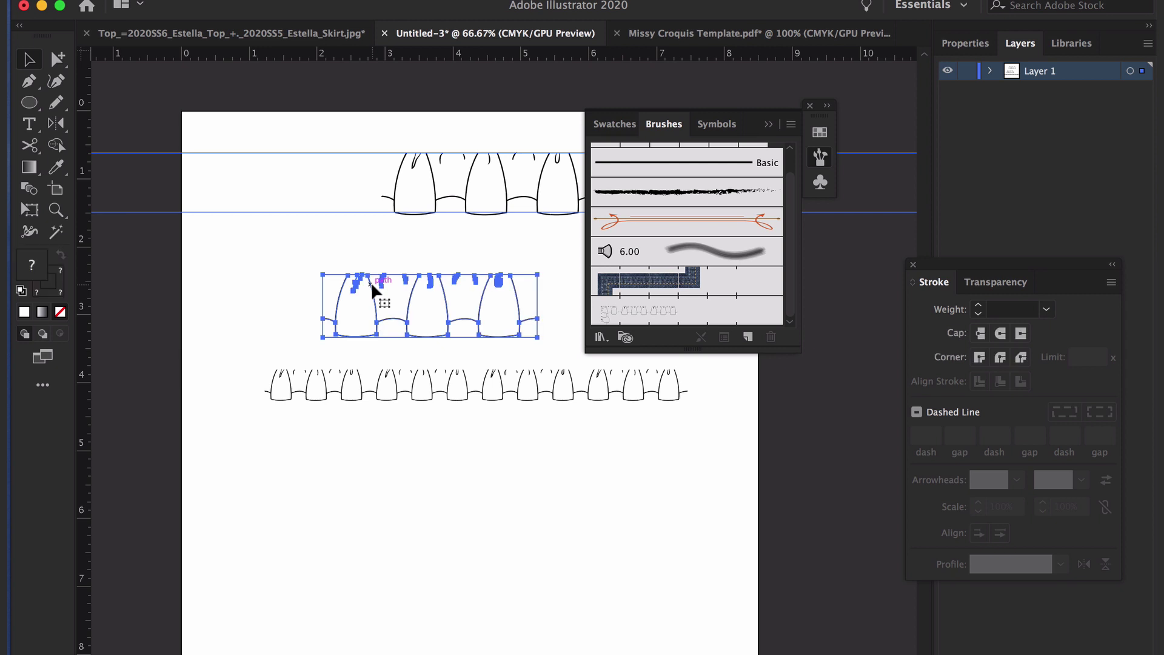
pyautogui.rightClick(371, 282)
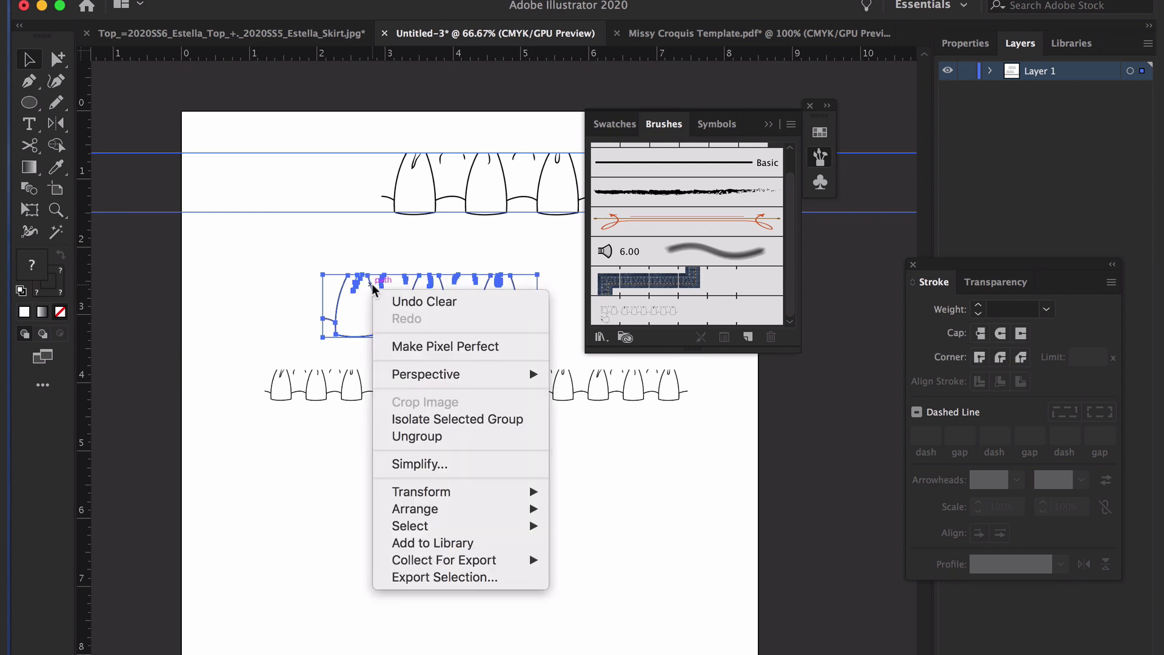
pyautogui.click(402, 442)
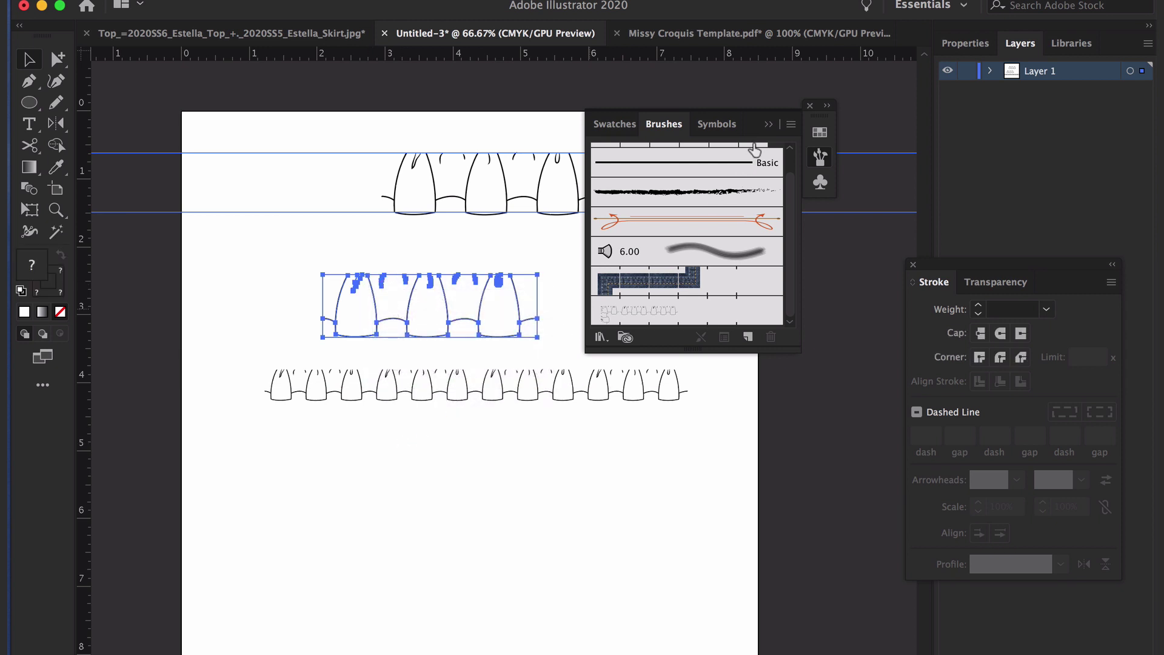
pyautogui.click(767, 125)
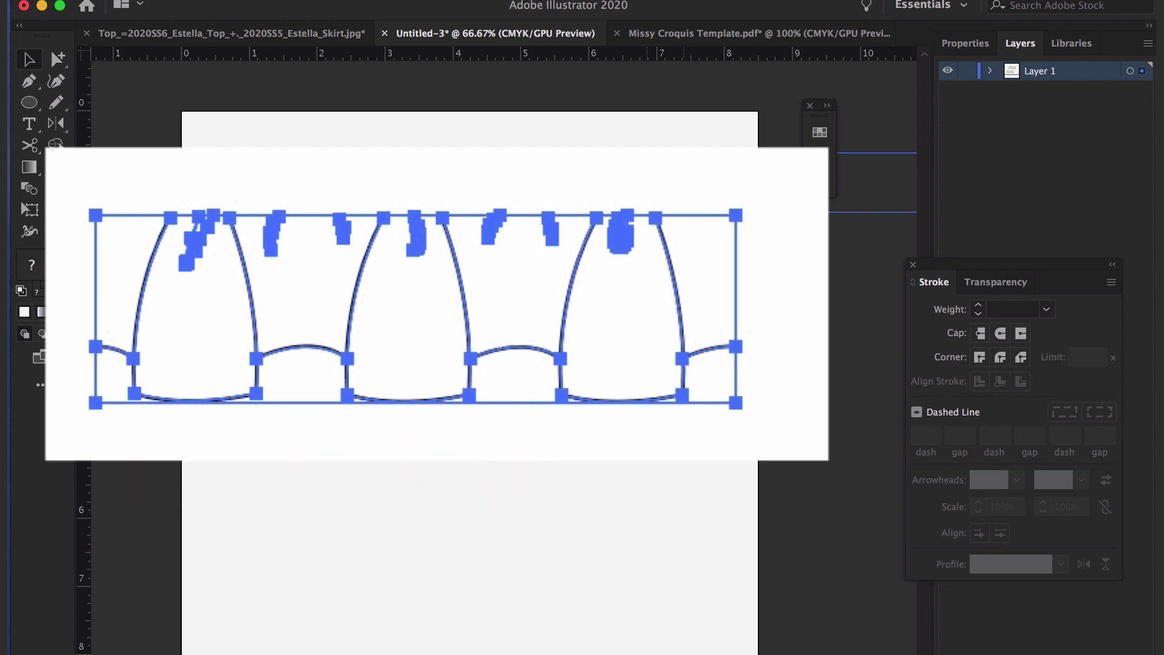
pyautogui.click(635, 264)
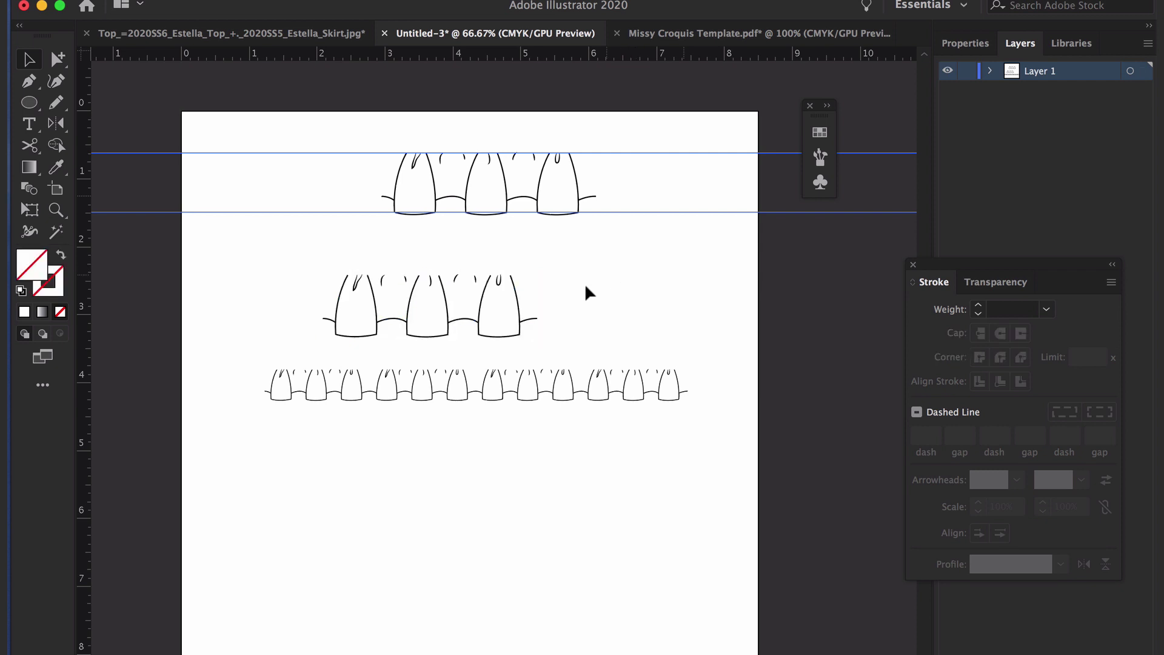
pyautogui.press('super+equal')
# Alt-drag the third ruffle piece with its connecting curve to the row's left end
pyautogui.moveTo(455, 351); pyautogui.dragTo(440, 293)
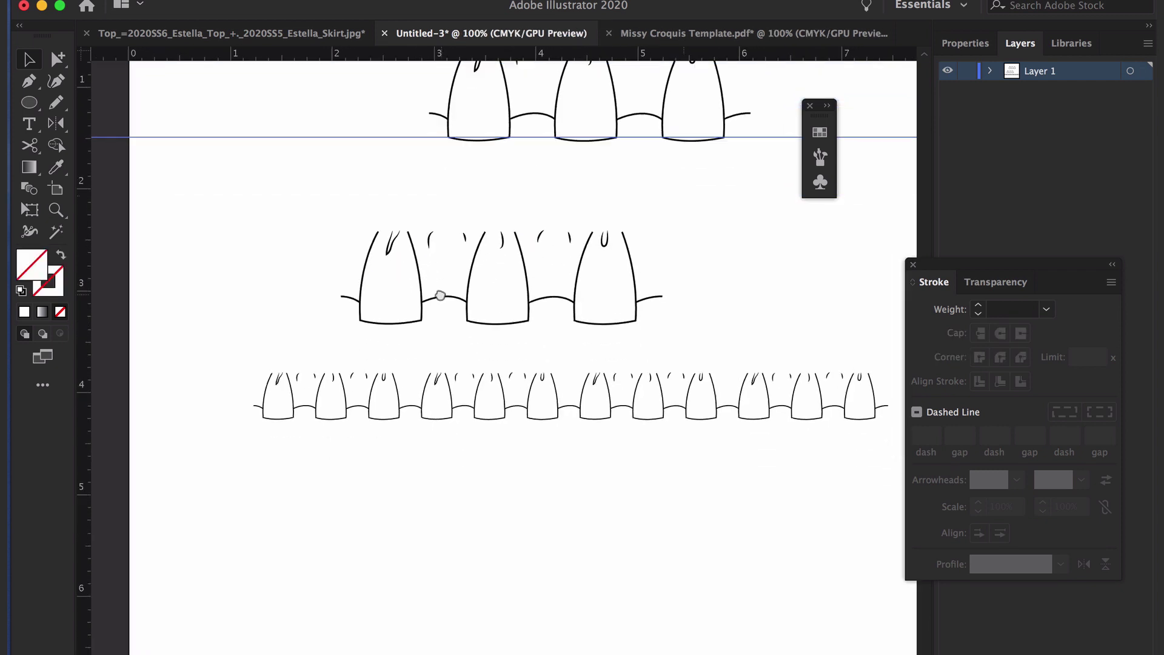
pyautogui.click(636, 299)
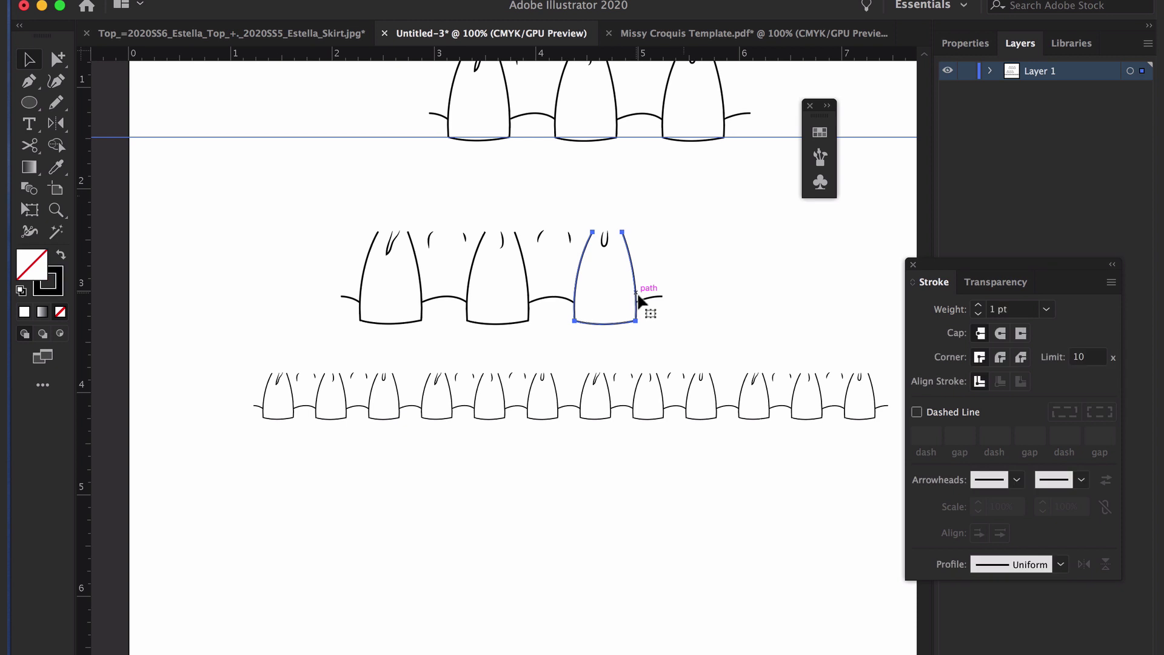
pyautogui.click(650, 297)
pyautogui.moveTo(634, 320); pyautogui.dragTo(315, 306)
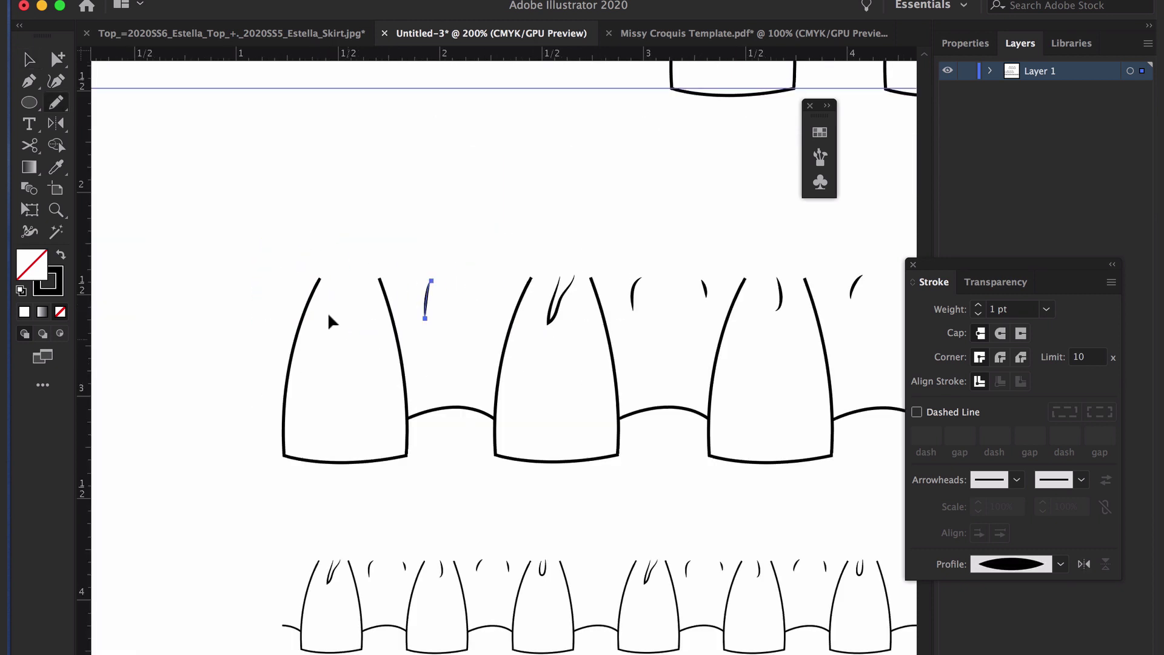
# Pencil gather marks on the copied piece, zoom out, and select the whole start piece
pyautogui.keyDown('super'); pyautogui.click(327, 311); pyautogui.keyUp('super')
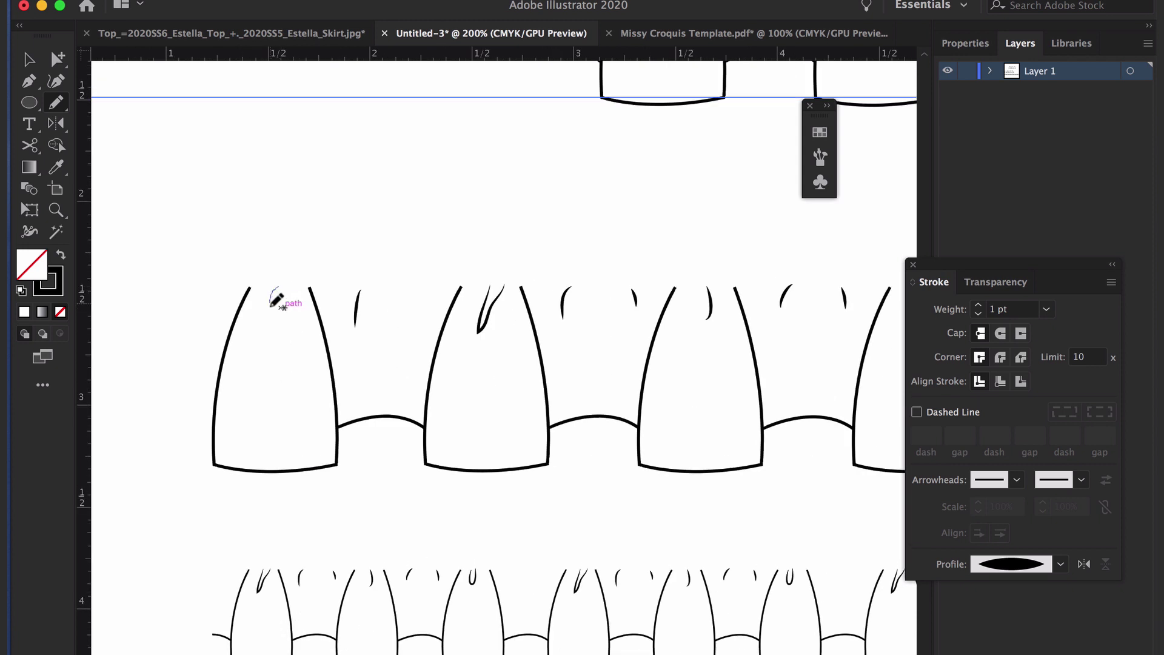
pyautogui.moveTo(279, 285)
pyautogui.mouseDown()
pyautogui.moveTo(270, 319)
pyautogui.moveTo(278, 315)
pyautogui.mouseUp()
pyautogui.keyDown('super'); pyautogui.click(296, 291); pyautogui.keyUp('super')
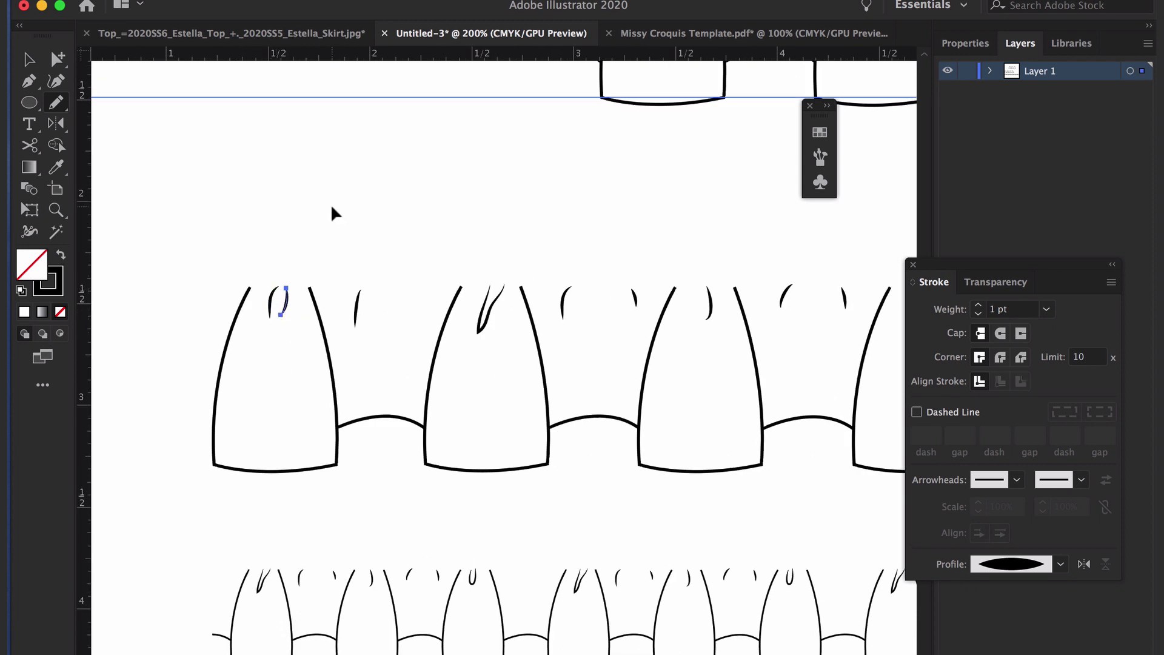
pyautogui.press('super+minus')
pyautogui.press('super+minus')
pyautogui.press('F5')
pyautogui.moveTo(156, 223); pyautogui.dragTo(173, 246)
pyautogui.moveTo(193, 285); pyautogui.dragTo(236, 355)
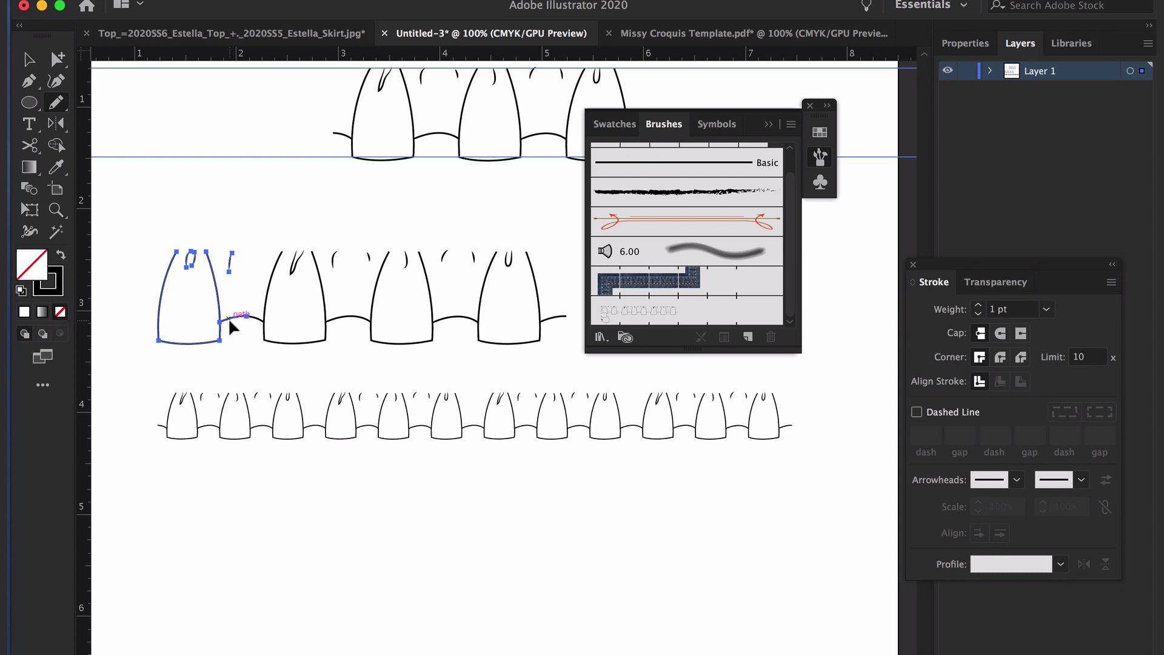
# Drop the new left ruffle piece onto the ruffle brush's Start Tile slot
pyautogui.moveTo(228, 318)
pyautogui.mouseDown()
pyautogui.moveTo(435, 337)
pyautogui.moveTo(670, 338)
pyautogui.moveTo(716, 317)
pyautogui.moveTo(670, 320)
pyautogui.moveTo(721, 314)
pyautogui.moveTo(702, 320)
pyautogui.mouseUp()
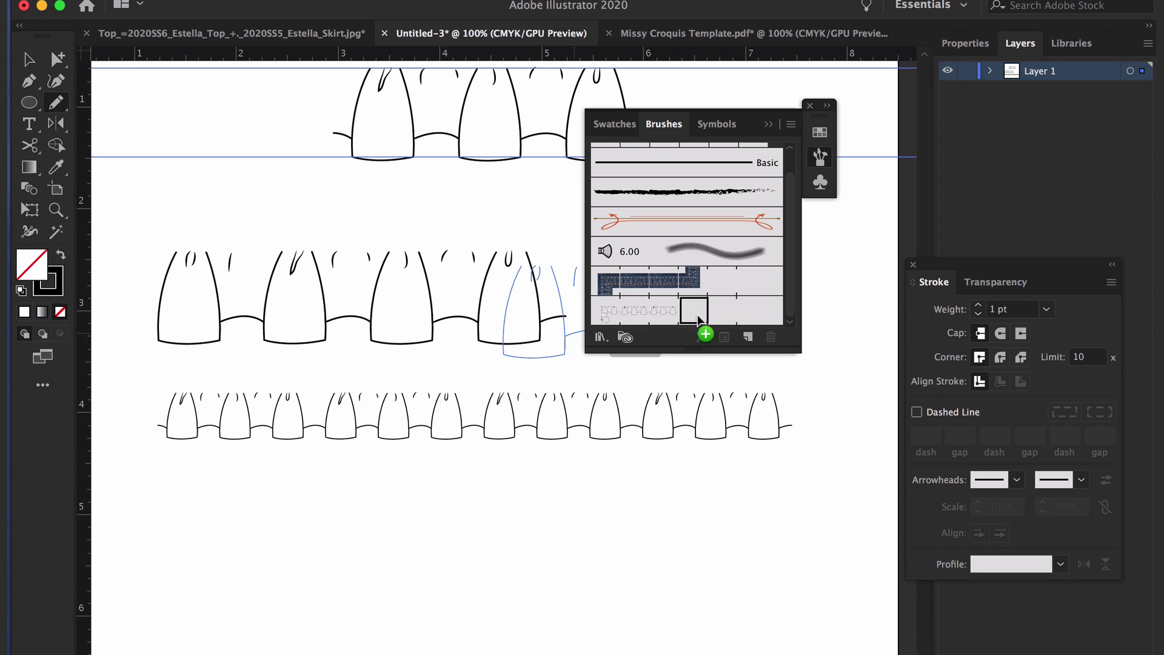
pyautogui.moveTo(694, 317)
pyautogui.mouseDown()
pyautogui.moveTo(670, 319)
pyautogui.moveTo(704, 314)
pyautogui.mouseUp()
pyautogui.moveTo(721, 308); pyautogui.dragTo(721, 308)
pyautogui.moveTo(721, 308); pyautogui.dragTo(721, 309)
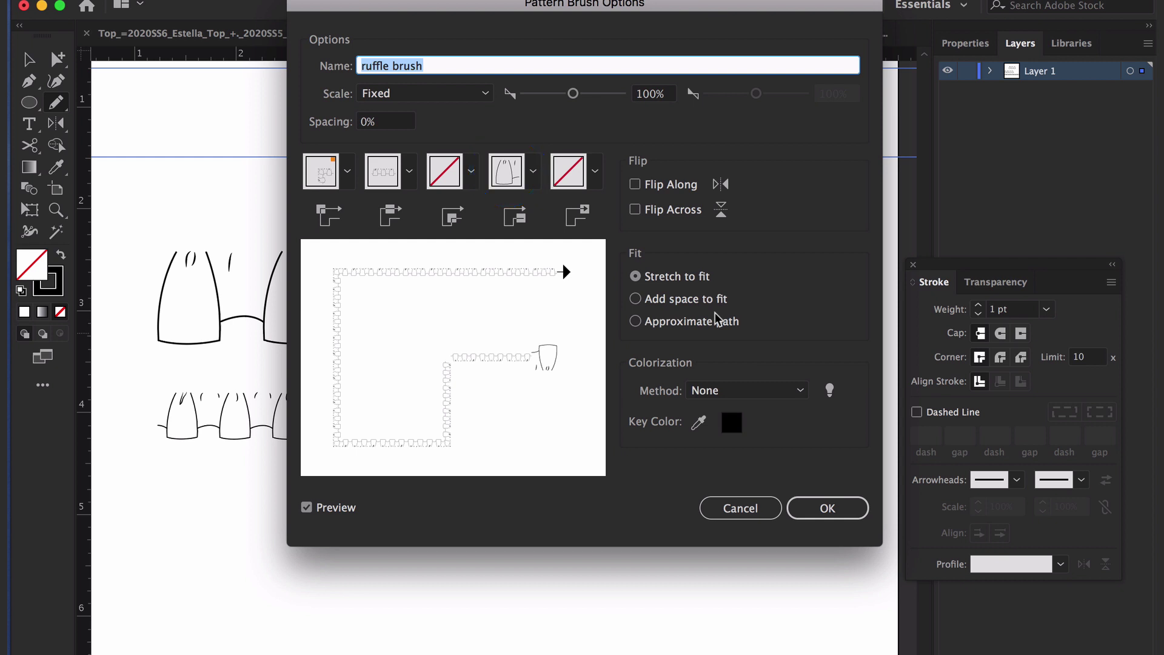
# Confirm the Pattern Brush Options and apply the new start tile to existing strokes
pyautogui.click(823, 513)
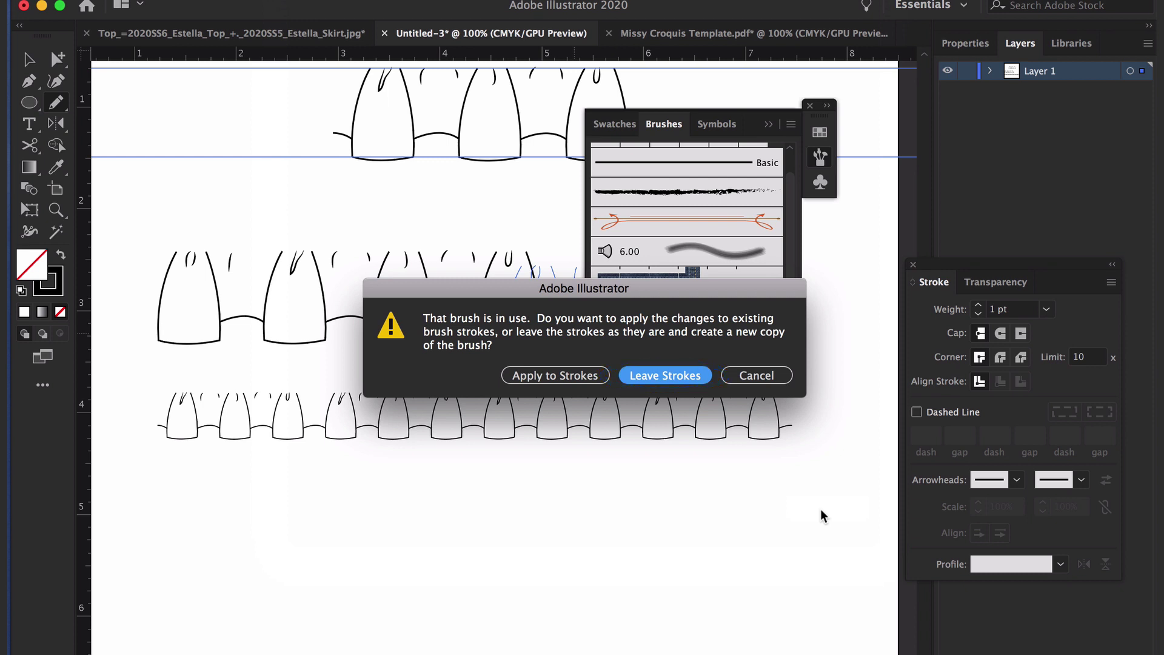
pyautogui.click(554, 373)
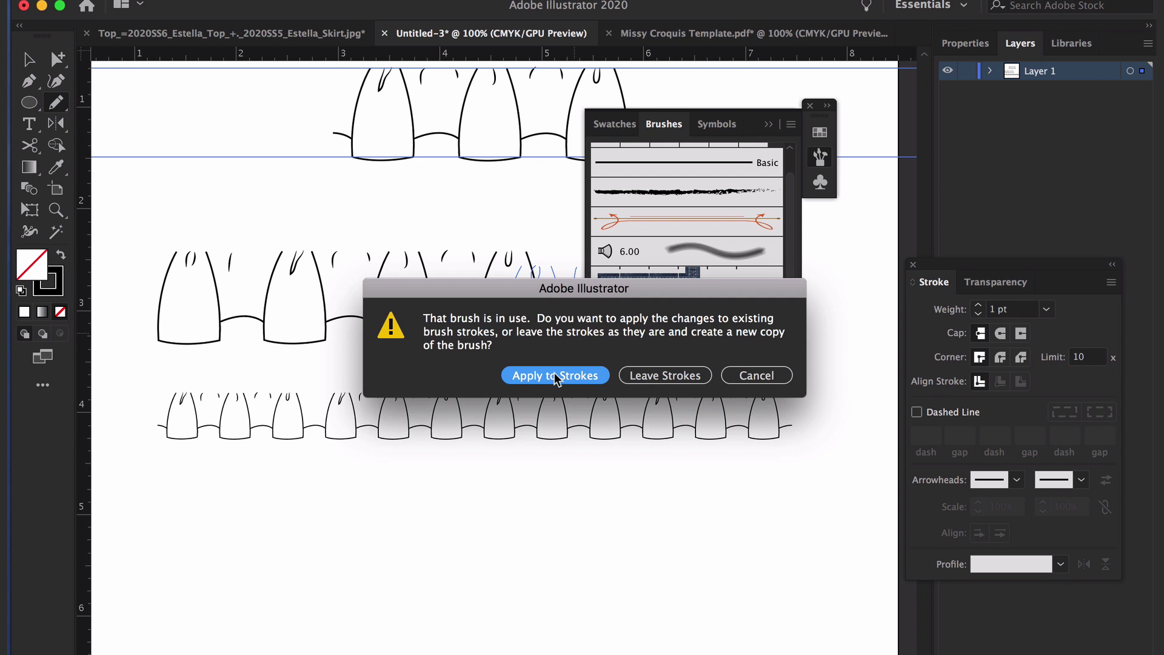
pyautogui.click(556, 376)
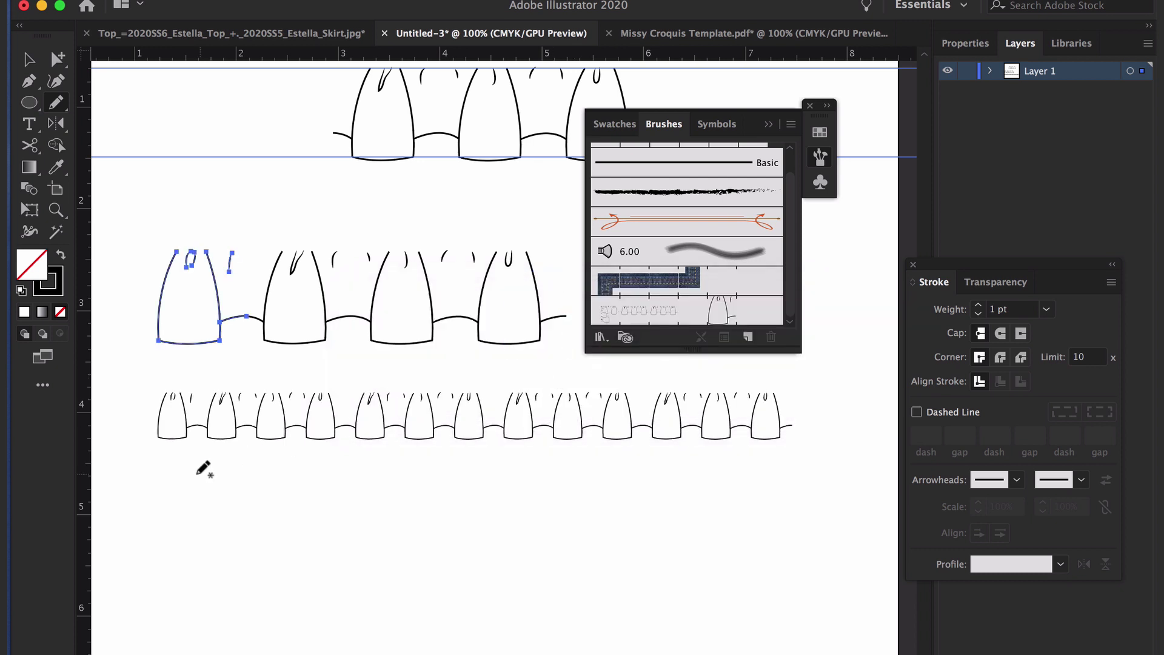
# Move a ruffle piece to the right and zoom the view to 150%
pyautogui.click(187, 459)
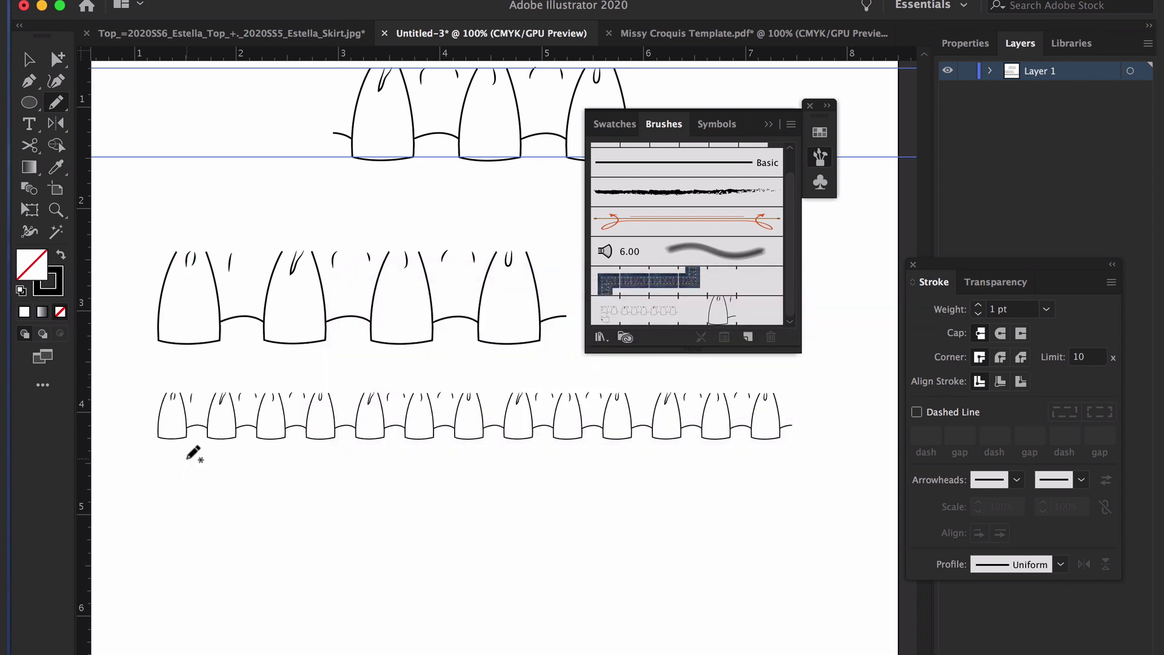
pyautogui.scroll(5, 549, 354)
pyautogui.moveTo(307, 424); pyautogui.dragTo(615, 466)
pyautogui.keyDown('super'); pyautogui.click(576, 509); pyautogui.keyUp('super')
pyautogui.press('super+plus')
pyautogui.scroll(2, 462, 575)
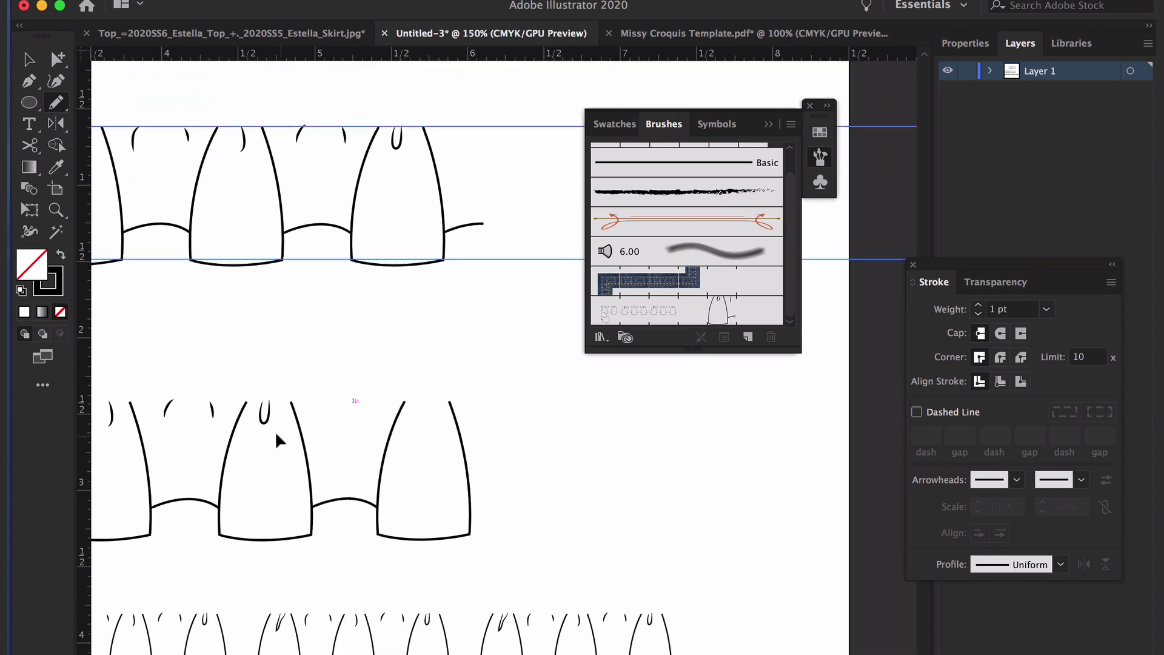
# Select the right-hand ruffle piece and add it as the ruffle brush's end tile
pyautogui.click(265, 417)
pyautogui.click(344, 135)
pyautogui.moveTo(371, 413)
pyautogui.mouseDown()
pyautogui.moveTo(562, 377)
pyautogui.moveTo(688, 306)
pyautogui.moveTo(751, 299)
pyautogui.mouseUp()
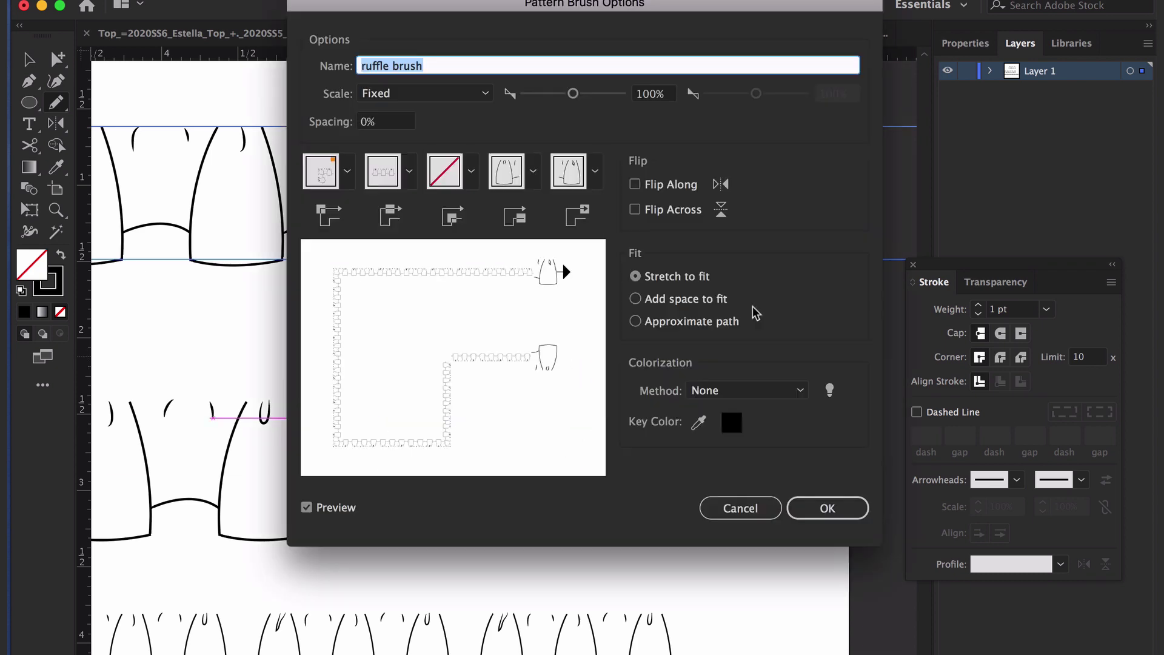
pyautogui.click(828, 509)
# Update the hem strokes with the new end tile, nudge the trim below the hem, and resume the hem path with the Pen tool
pyautogui.click(527, 375)
pyautogui.scroll(-3, 572, 442)
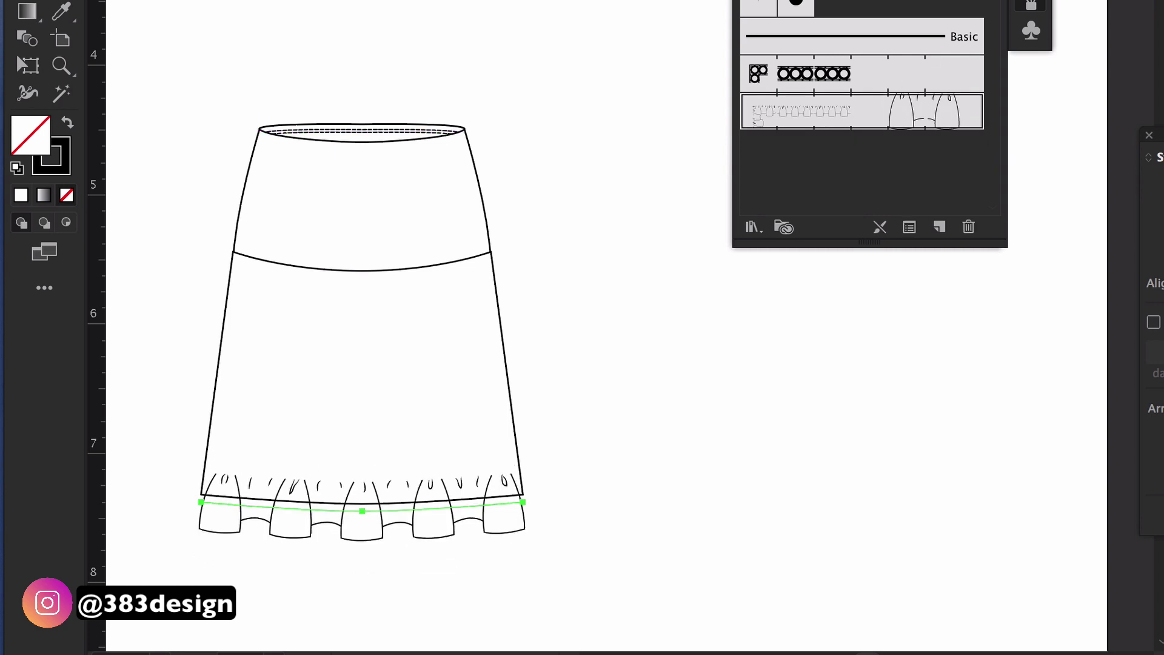
pyautogui.press('Down')
pyautogui.press('Down')
pyautogui.press('Down')
pyautogui.press('Down')
pyautogui.press('Down')
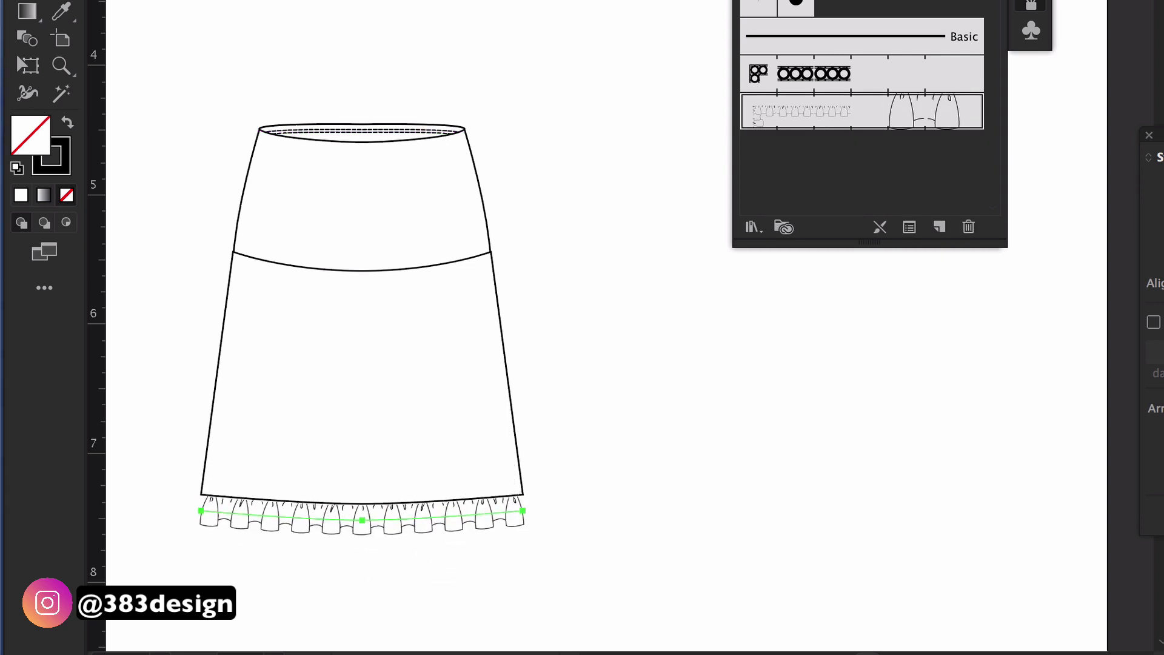
pyautogui.click(673, 515)
pyautogui.press('p')
pyautogui.click(534, 513)
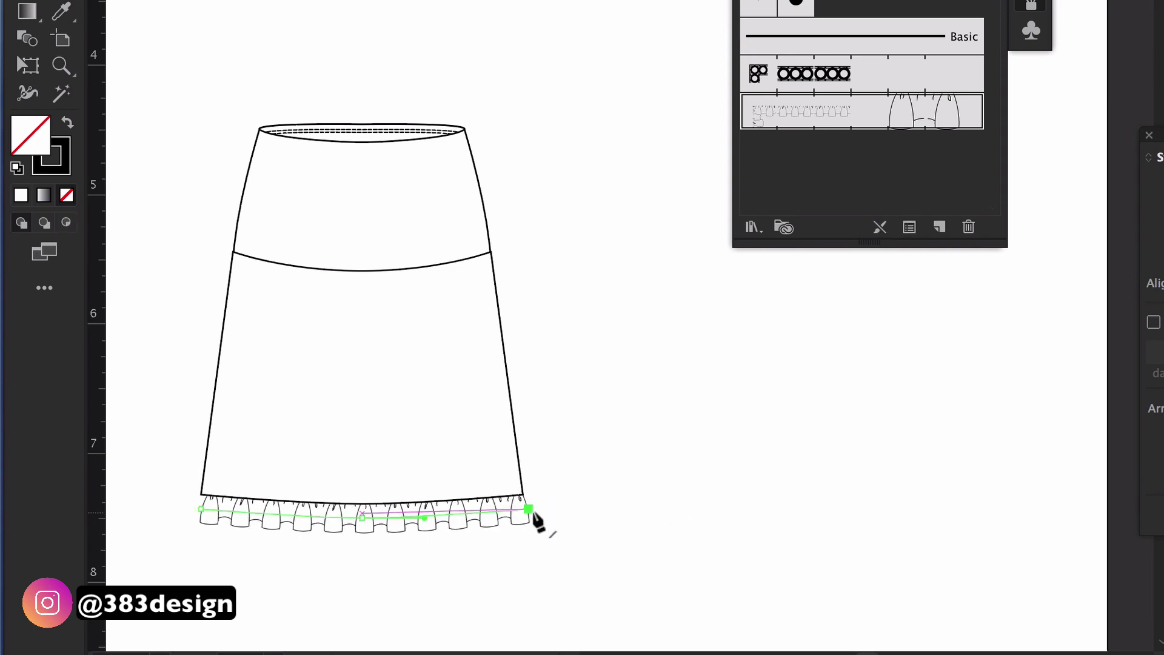